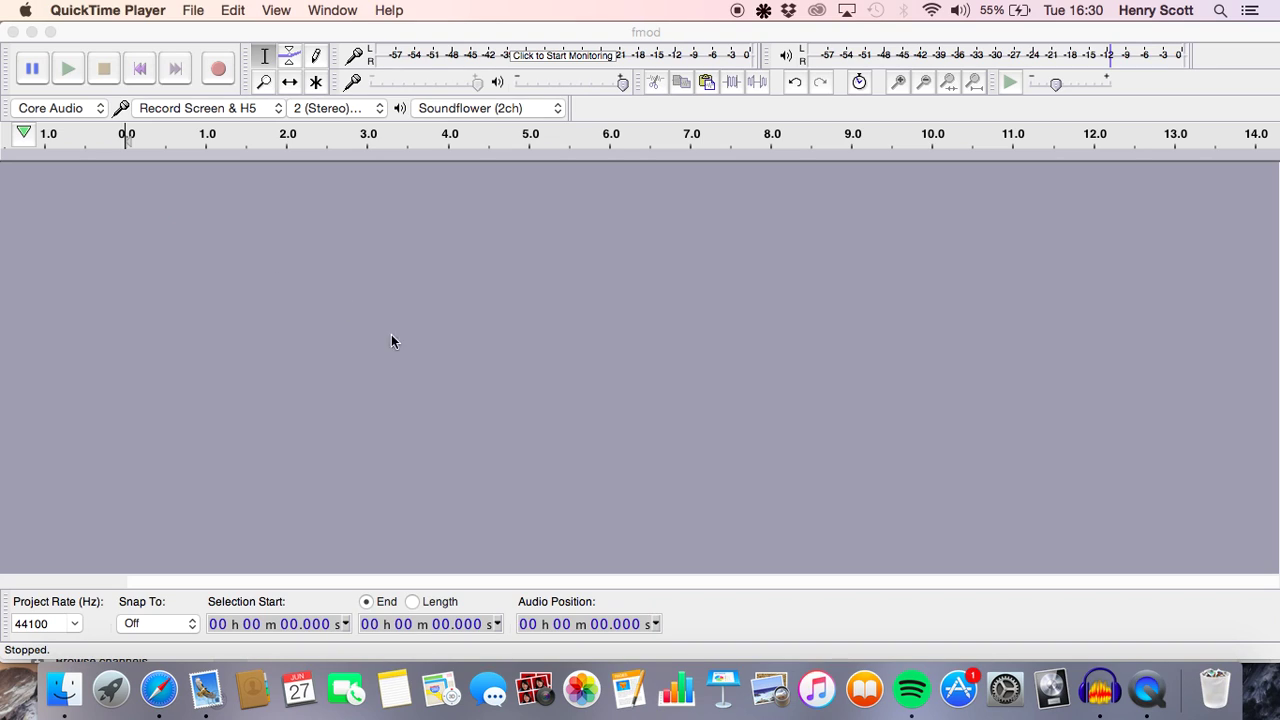
# Bring the Audacity window with the empty fmod project to the front
pyautogui.click(576, 294)
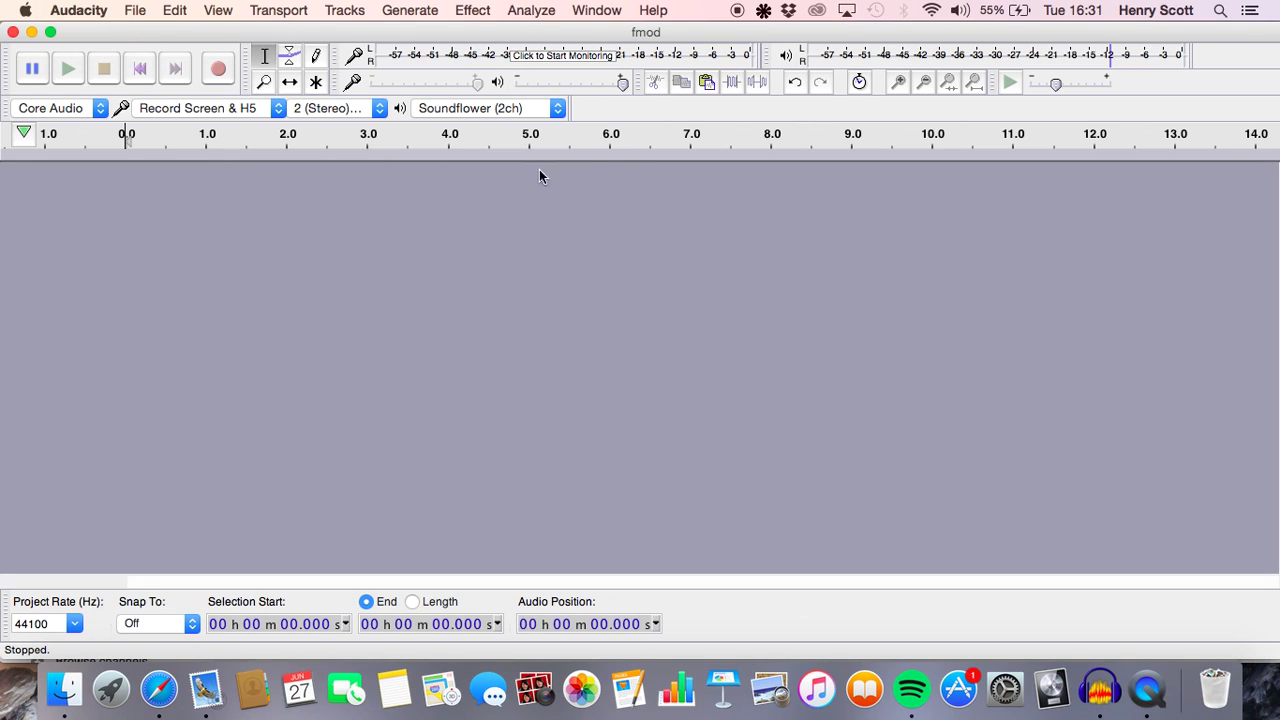
pyautogui.click(131, 12)
# Start a Raw Data import and open fmod_editor.log
pyautogui.moveTo(178, 228)
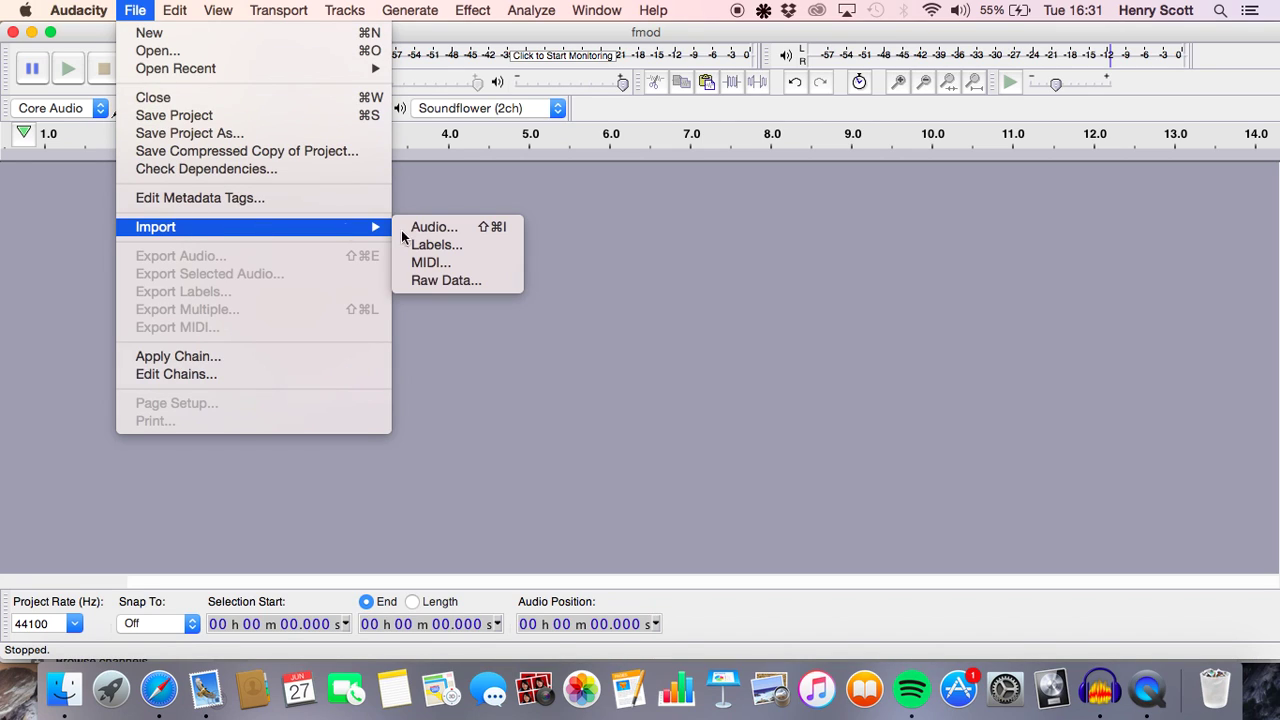
pyautogui.click(483, 281)
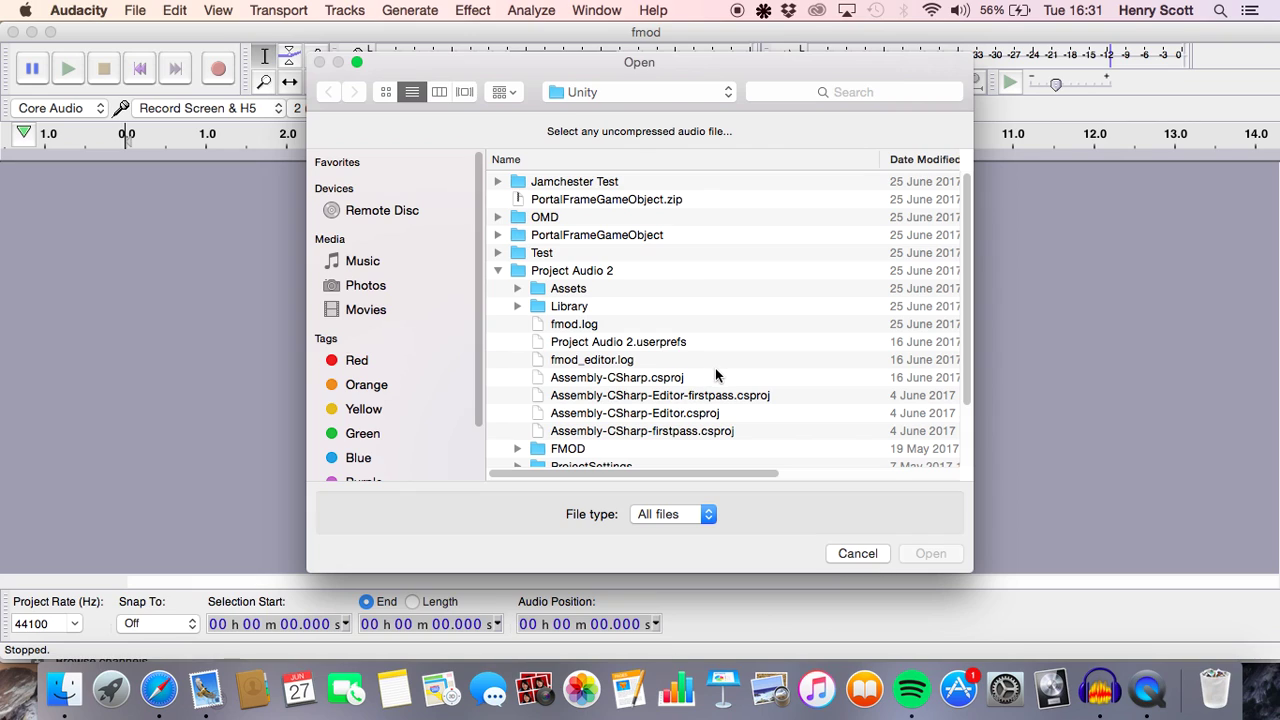
pyautogui.hscroll(5, 715, 368)
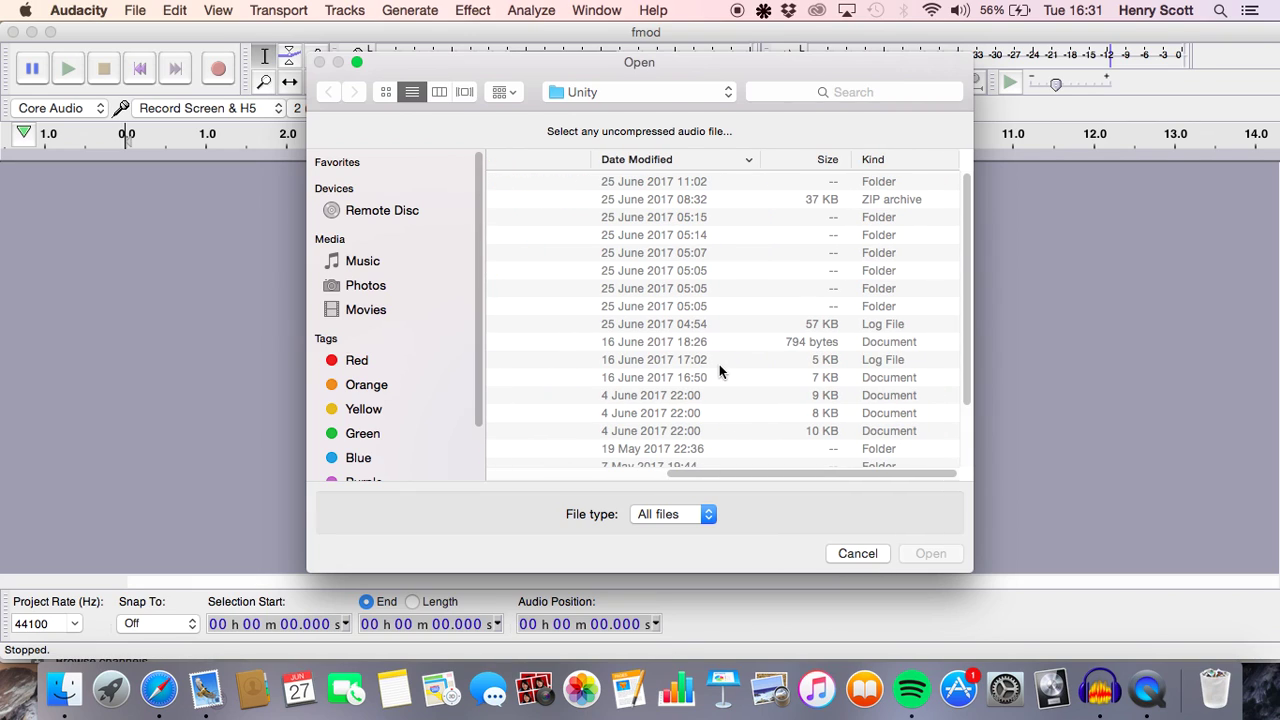
pyautogui.hscroll(-5, 790, 356)
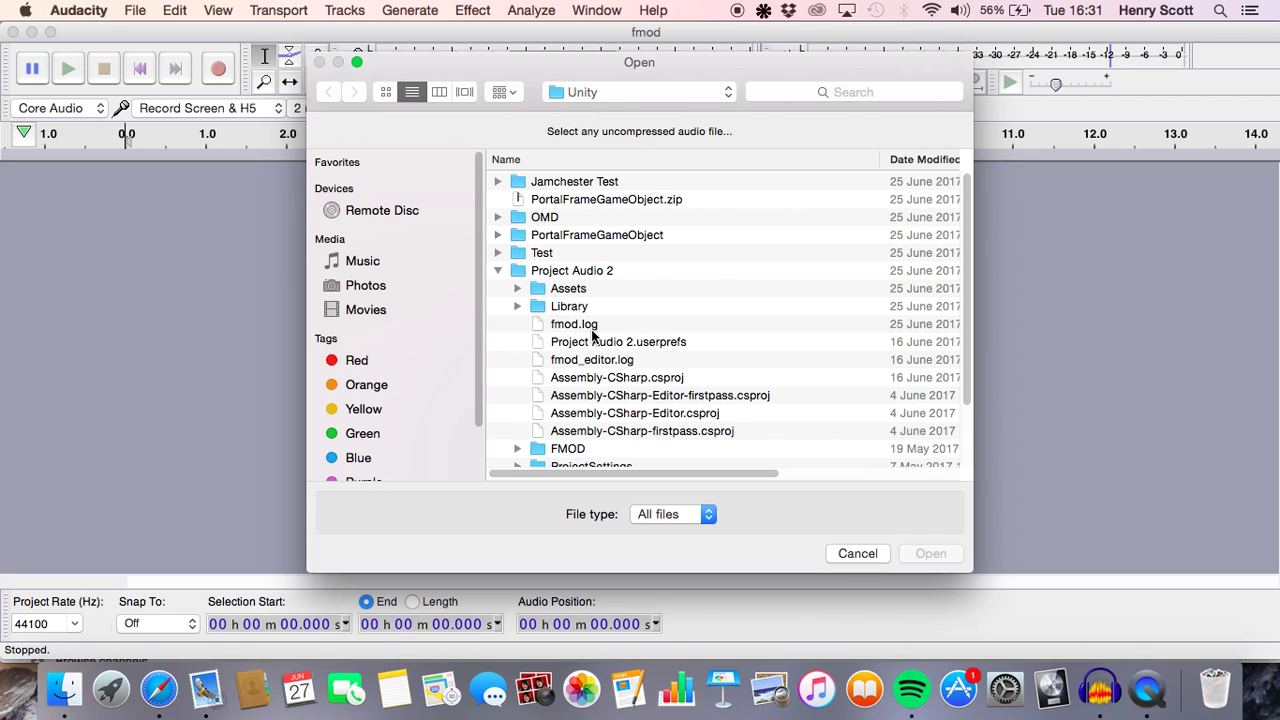
pyautogui.hscroll(5, 600, 365)
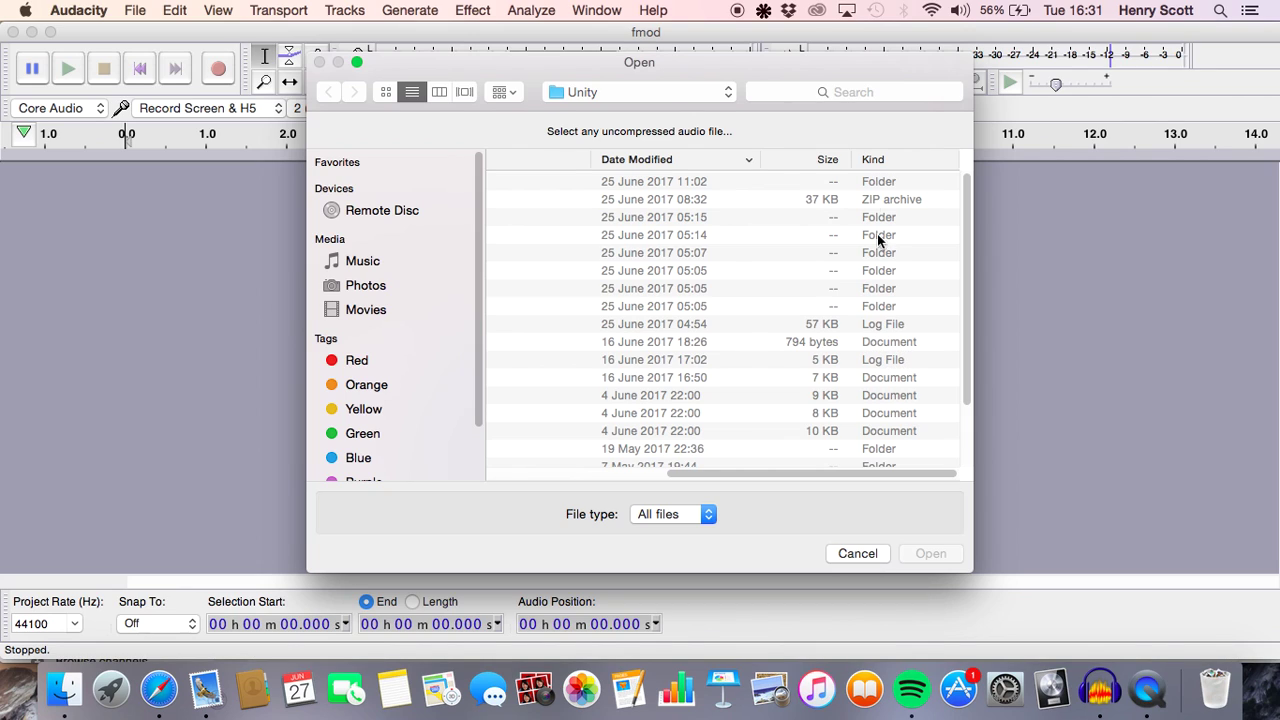
pyautogui.hscroll(-5, 876, 288)
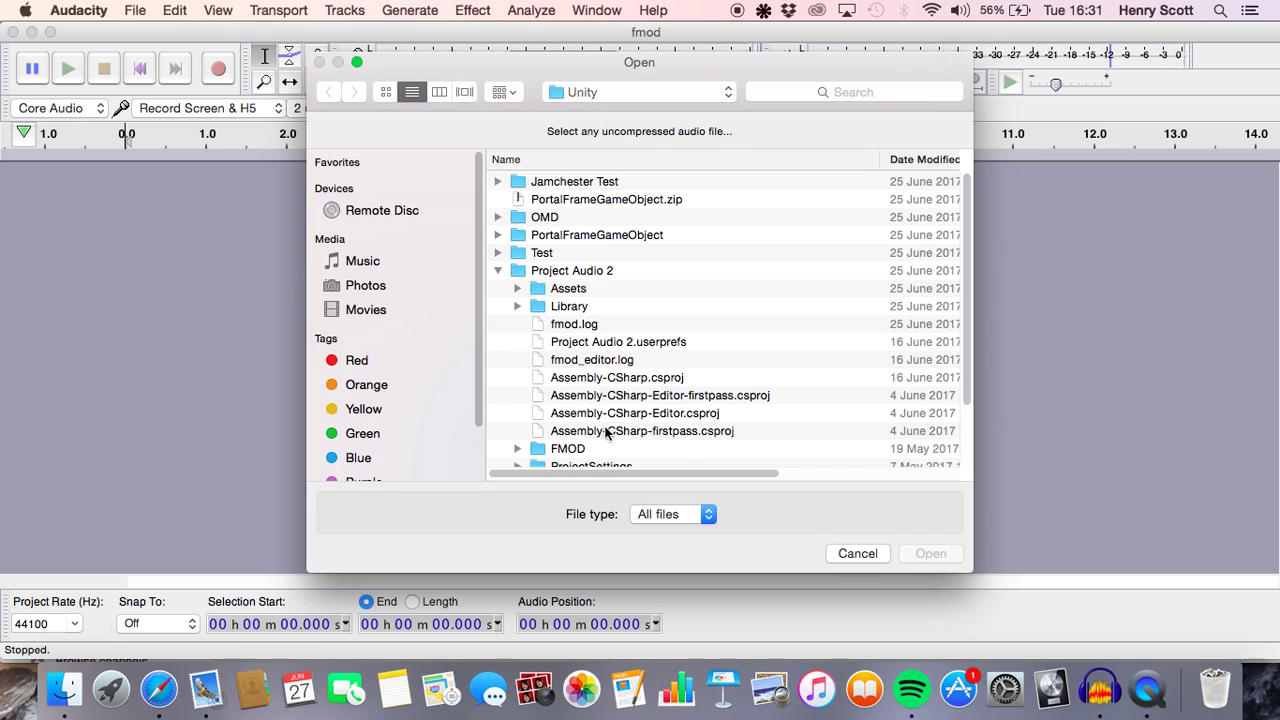
pyautogui.click(582, 359)
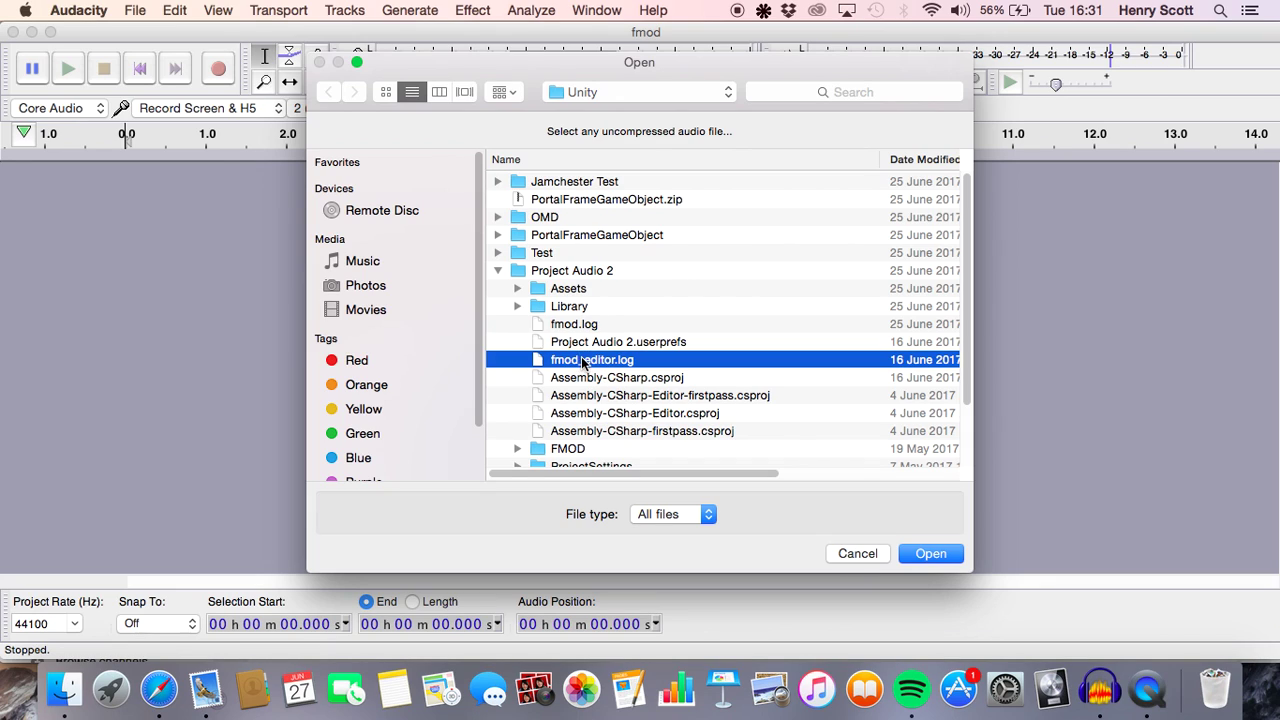
pyautogui.click(928, 553)
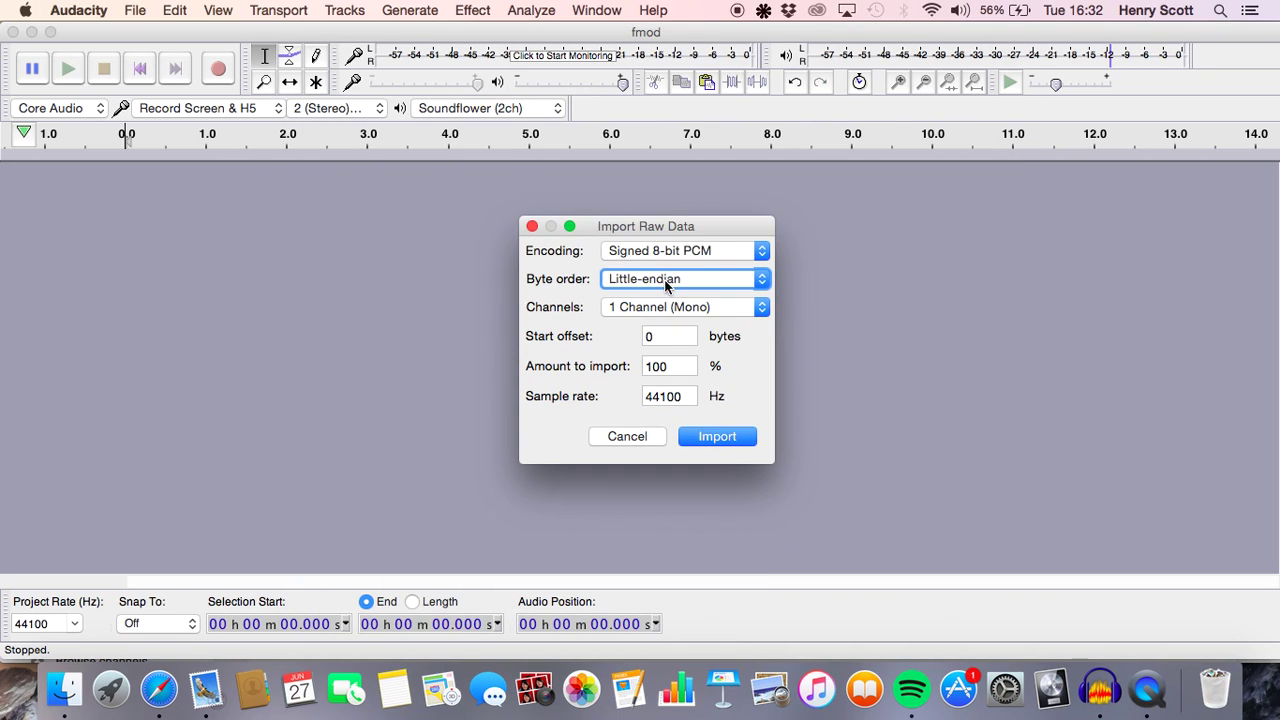
# Import fmod_editor.log as Signed 8-bit PCM, 1 channel, 44100 Hz raw data
pyautogui.moveTo(700, 224)
pyautogui.mouseDown()
pyautogui.moveTo(692, 198)
pyautogui.moveTo(702, 209)
pyautogui.mouseUp()
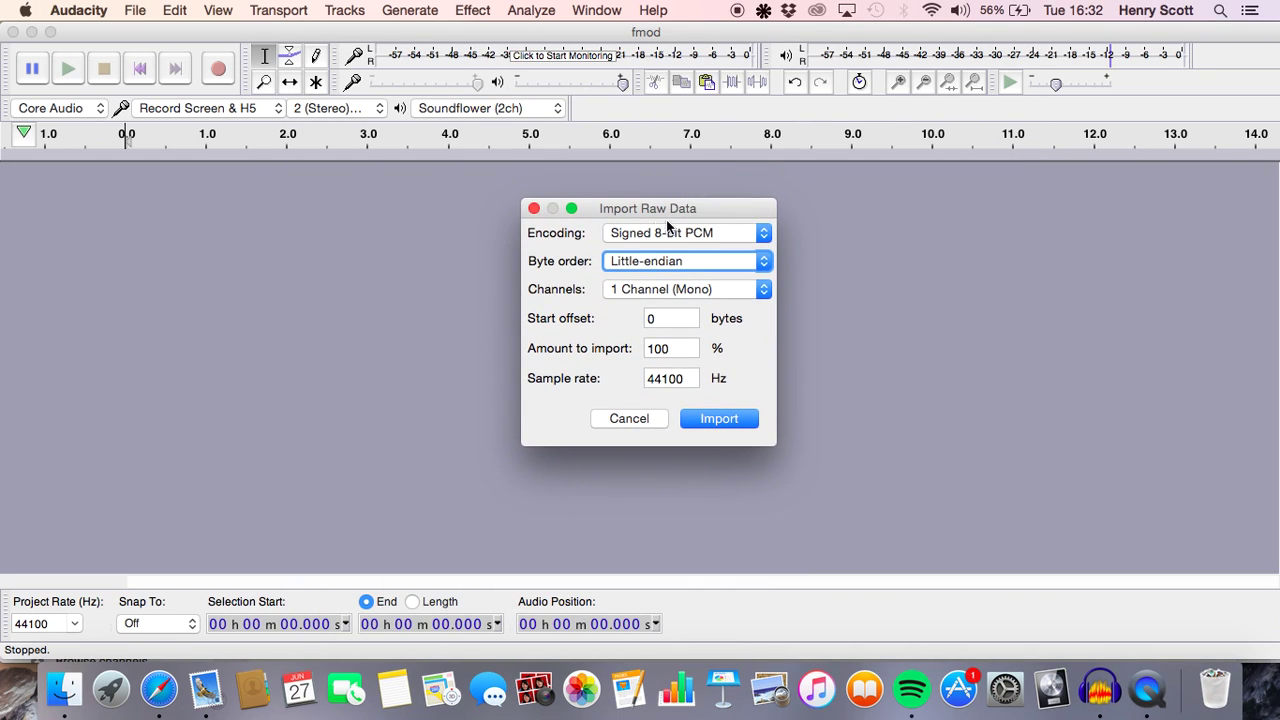
pyautogui.click(758, 234)
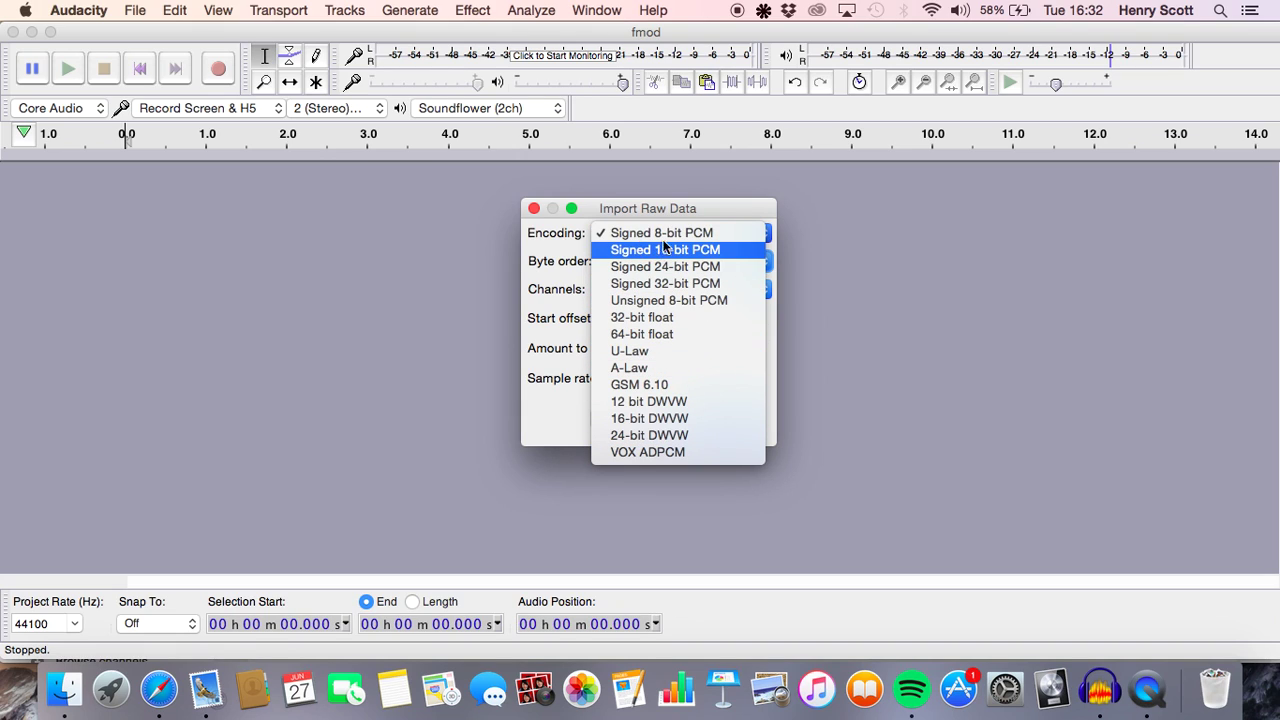
pyautogui.click(685, 209)
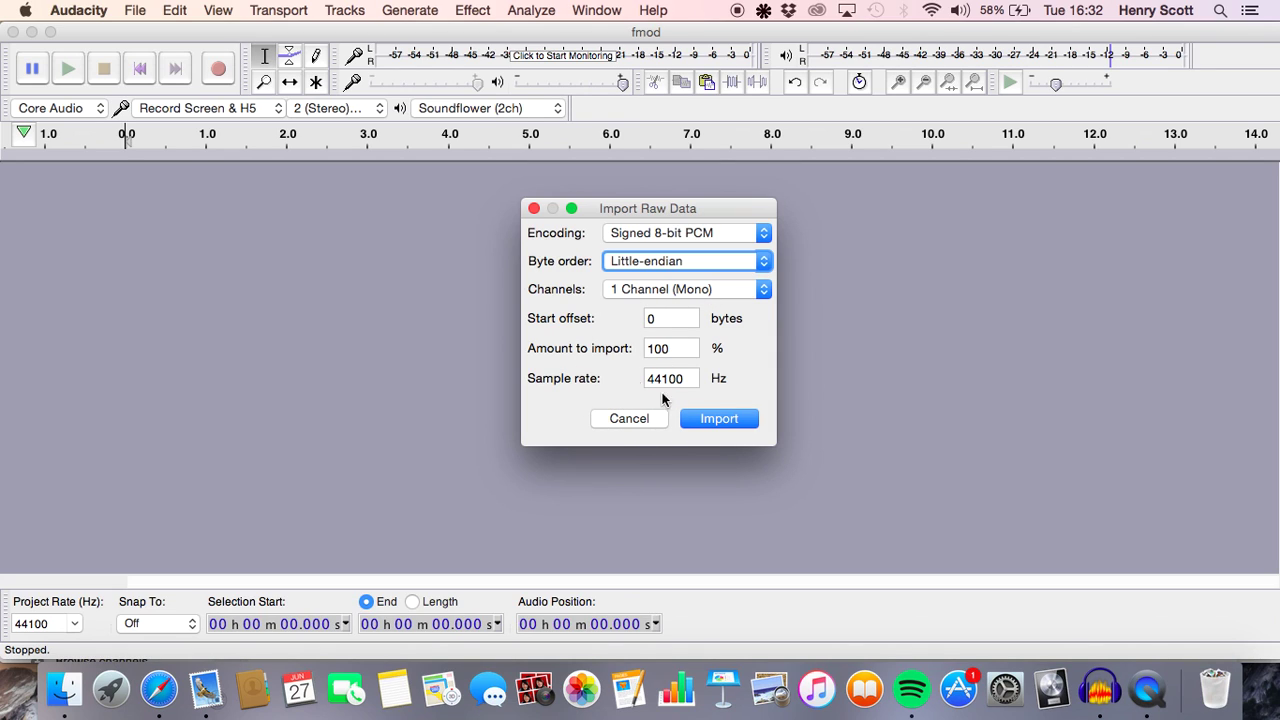
pyautogui.click(748, 423)
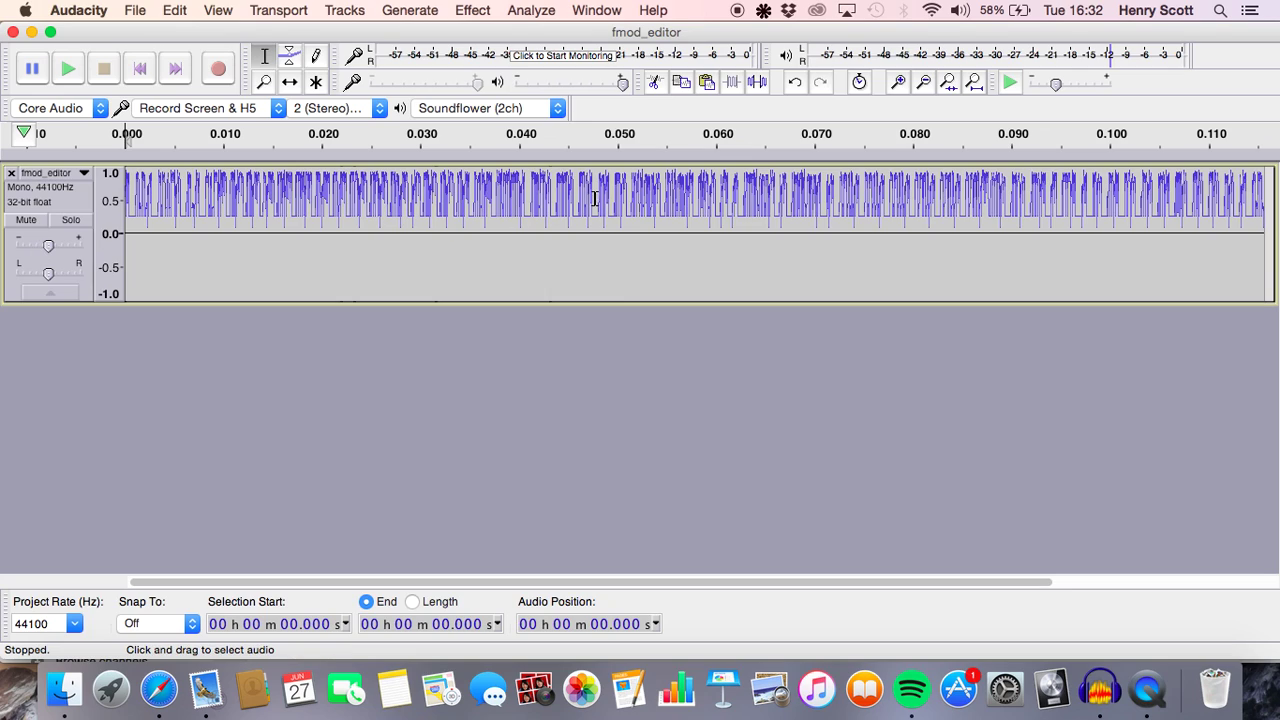
# Lower the track gain to -6 dB and play it at normal speed, then at 0.44x
pyautogui.moveTo(48, 244); pyautogui.dragTo(42, 249)
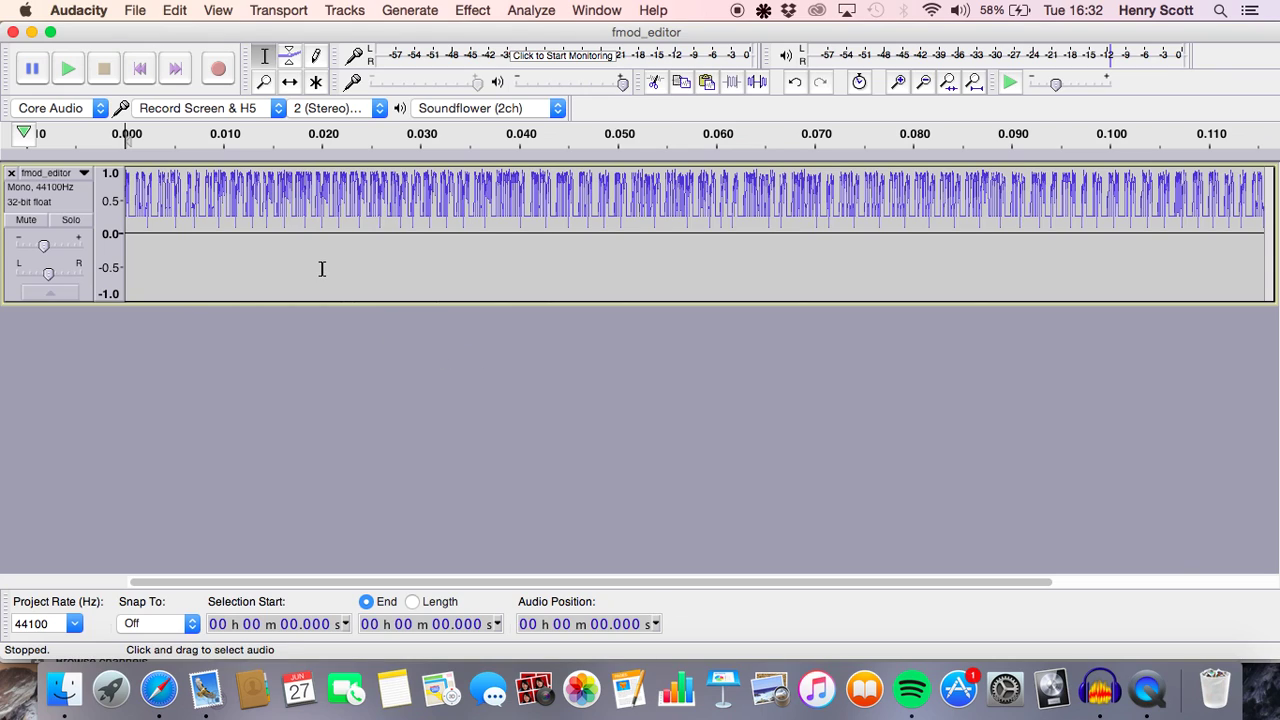
pyautogui.click(69, 69)
pyautogui.moveTo(1058, 86)
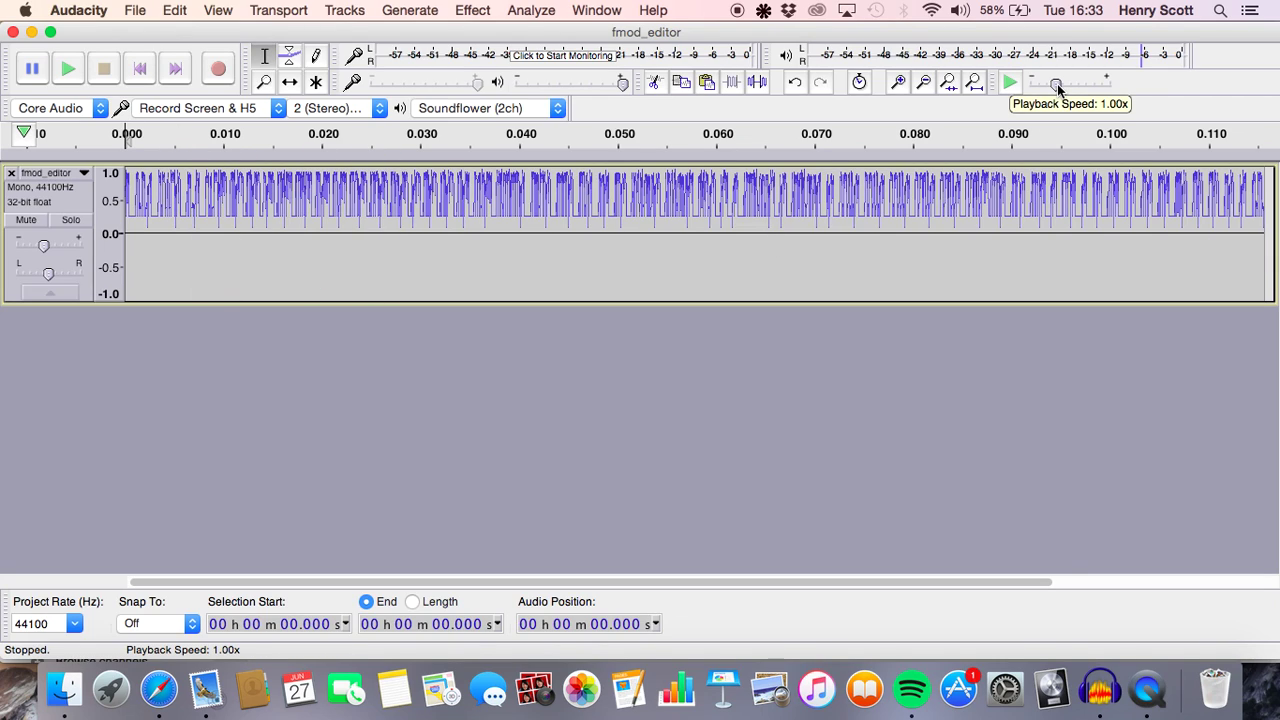
pyautogui.moveTo(1058, 86); pyautogui.dragTo(1037, 85)
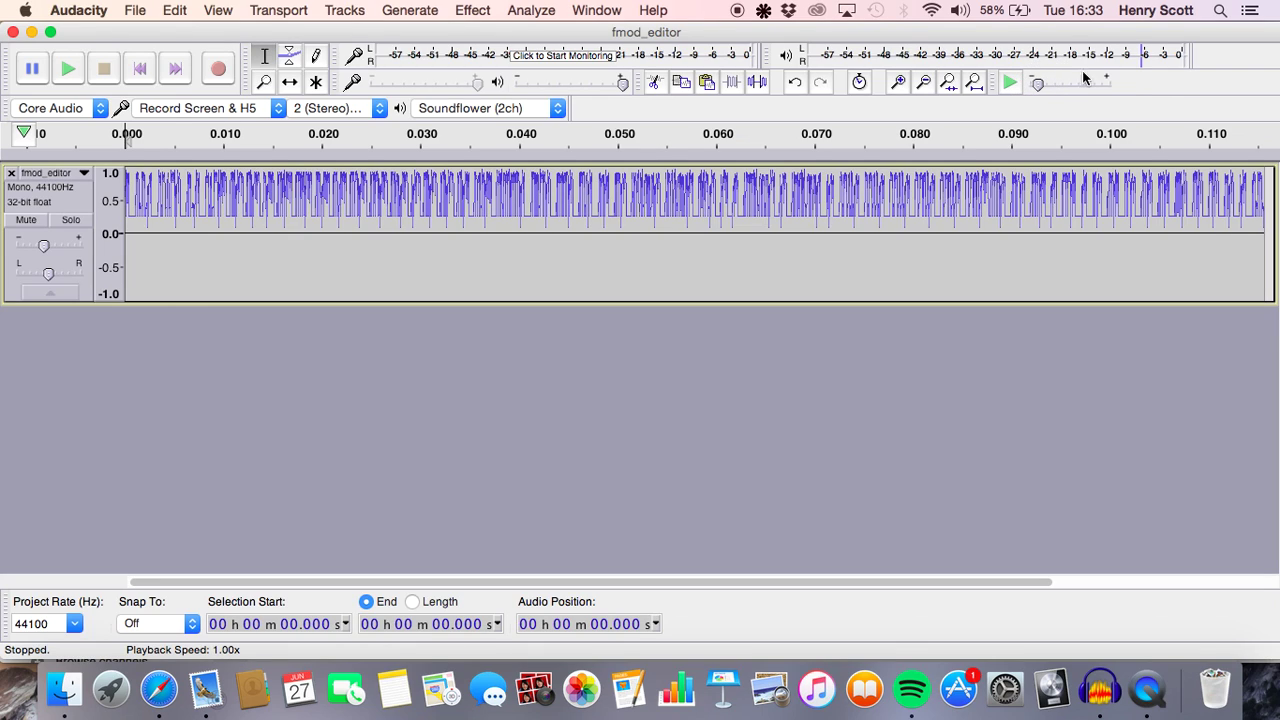
pyautogui.click(67, 71)
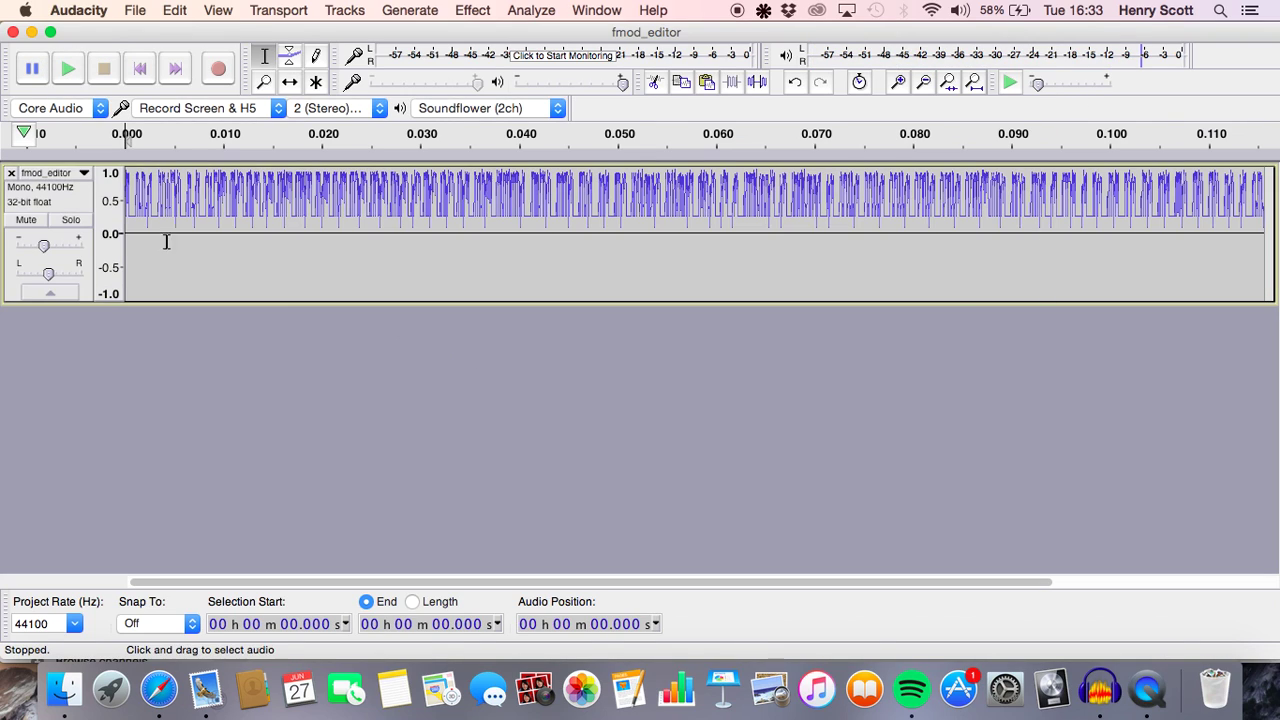
# Play the selected track a bit slower, then delete the fmod_editor track
pyautogui.click(80, 200)
pyautogui.moveTo(1037, 85); pyautogui.dragTo(1031, 84)
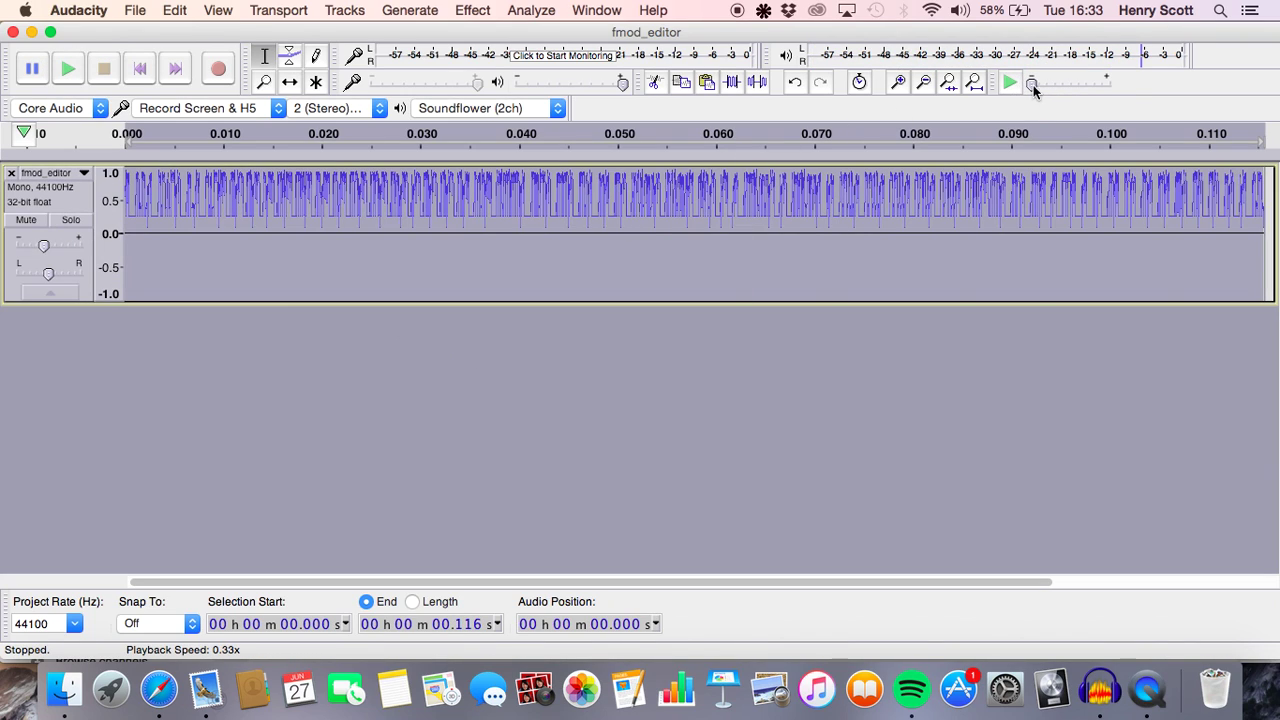
pyautogui.click(77, 70)
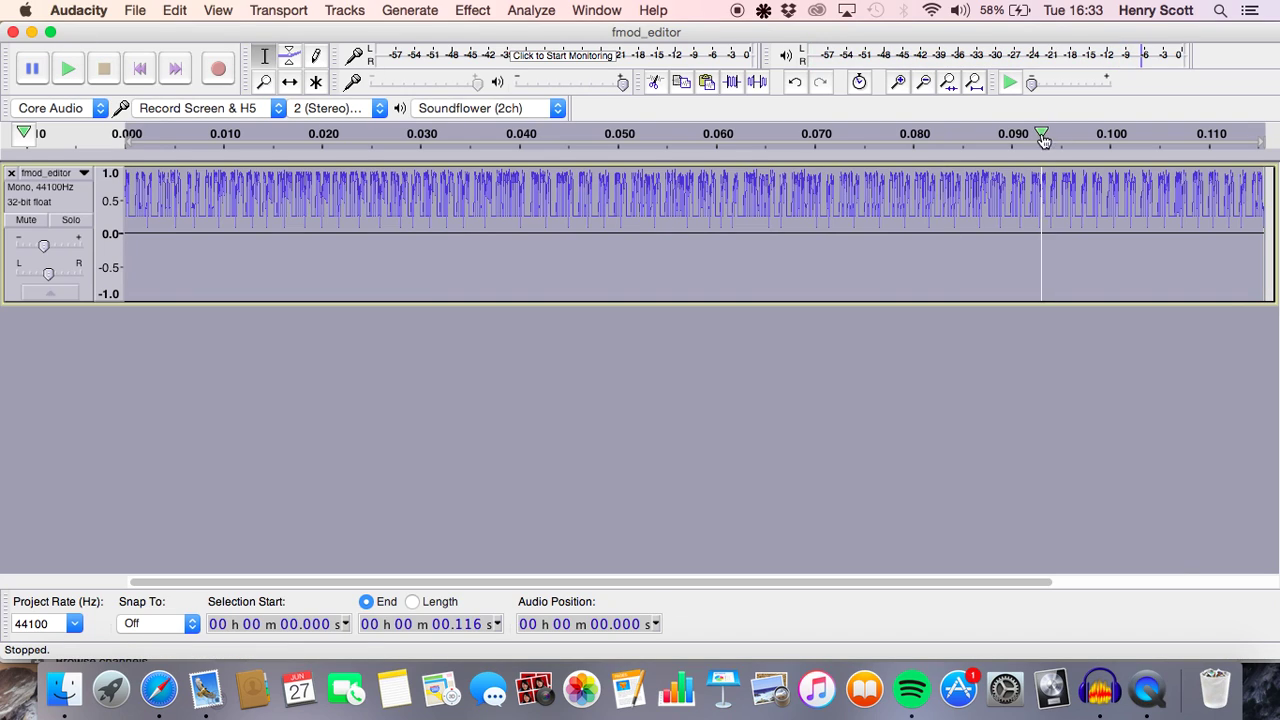
pyautogui.moveTo(1031, 84); pyautogui.dragTo(1074, 85)
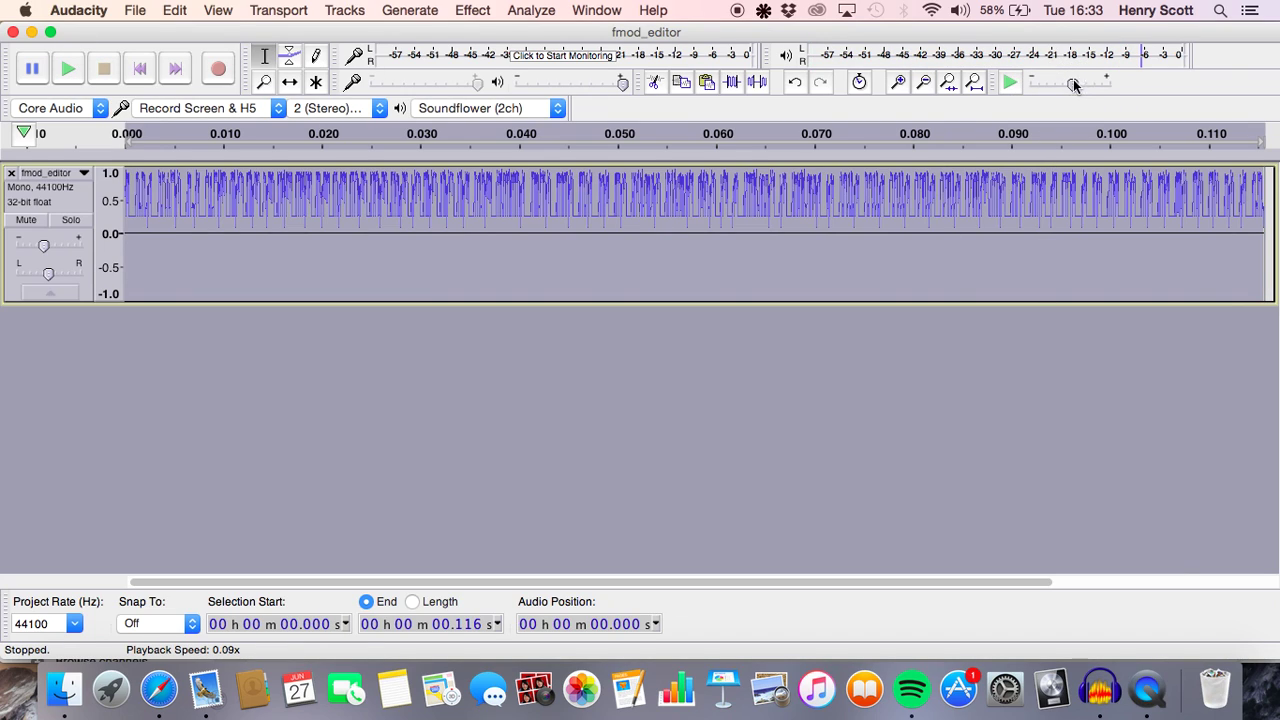
pyautogui.click(11, 173)
pyautogui.click(133, 11)
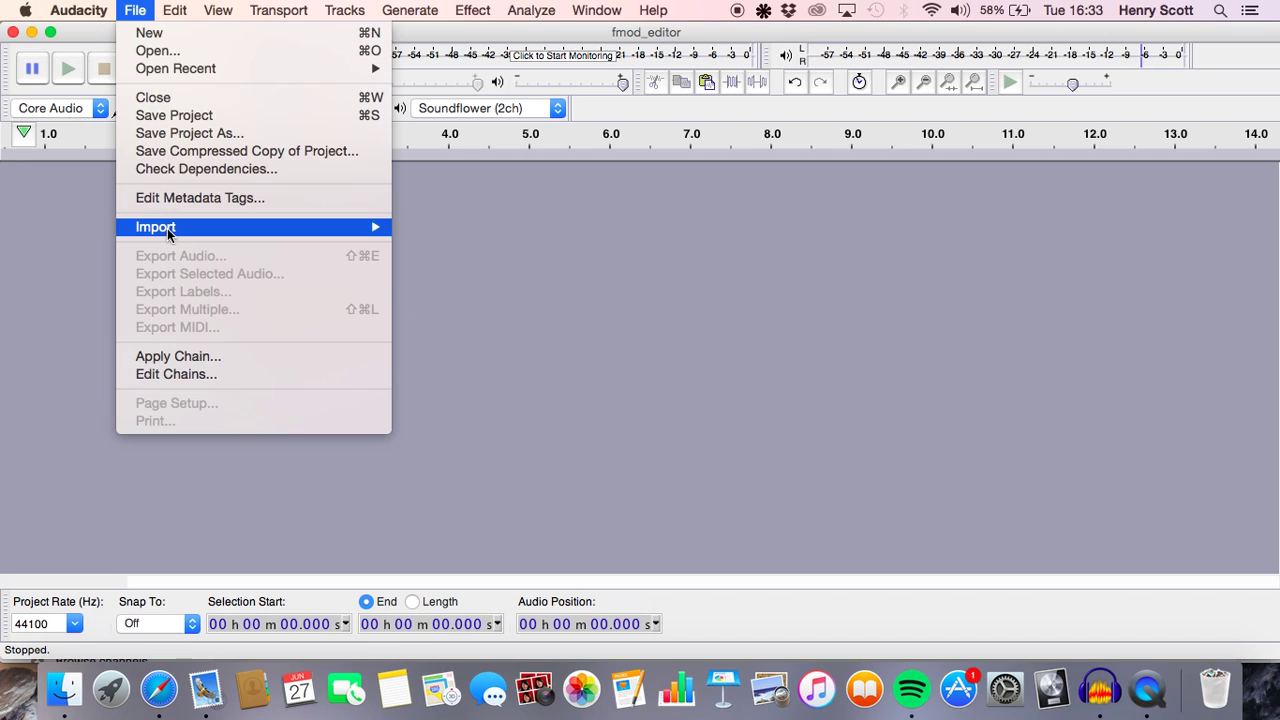
# Import the online pharmacy article from Documents as raw data with default settings
pyautogui.moveTo(300, 227)
pyautogui.click(466, 282)
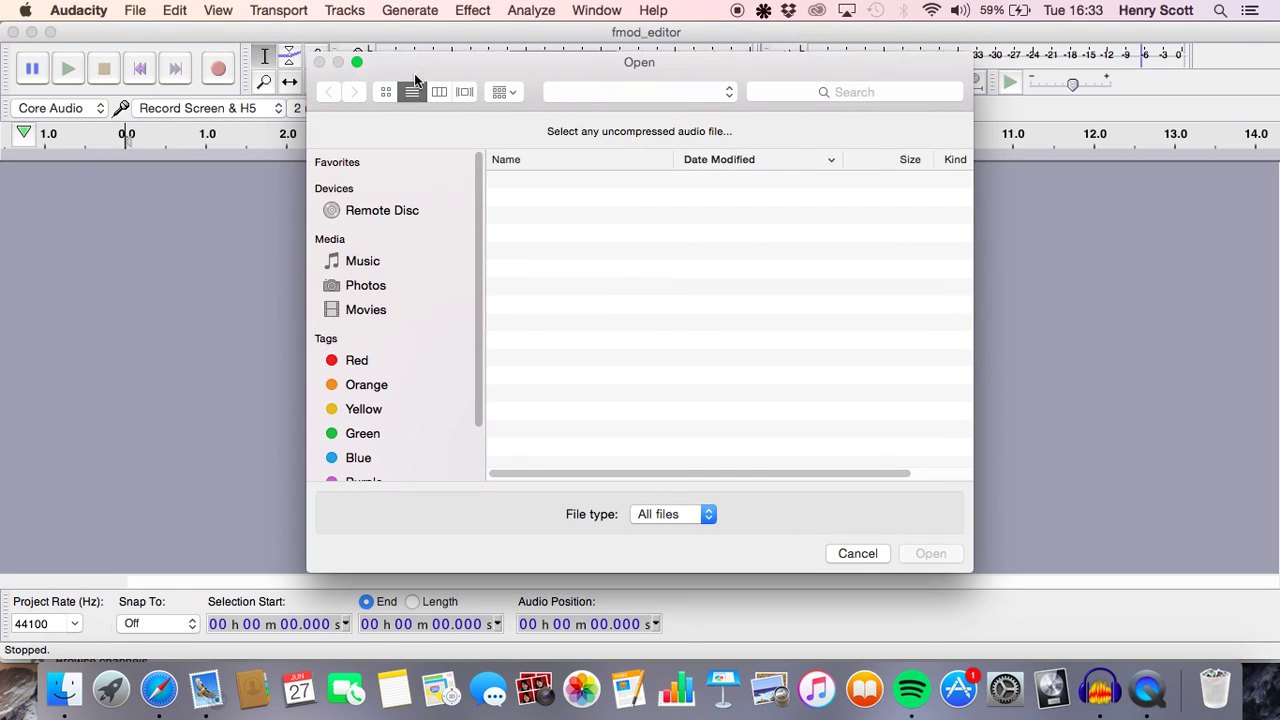
pyautogui.click(591, 90)
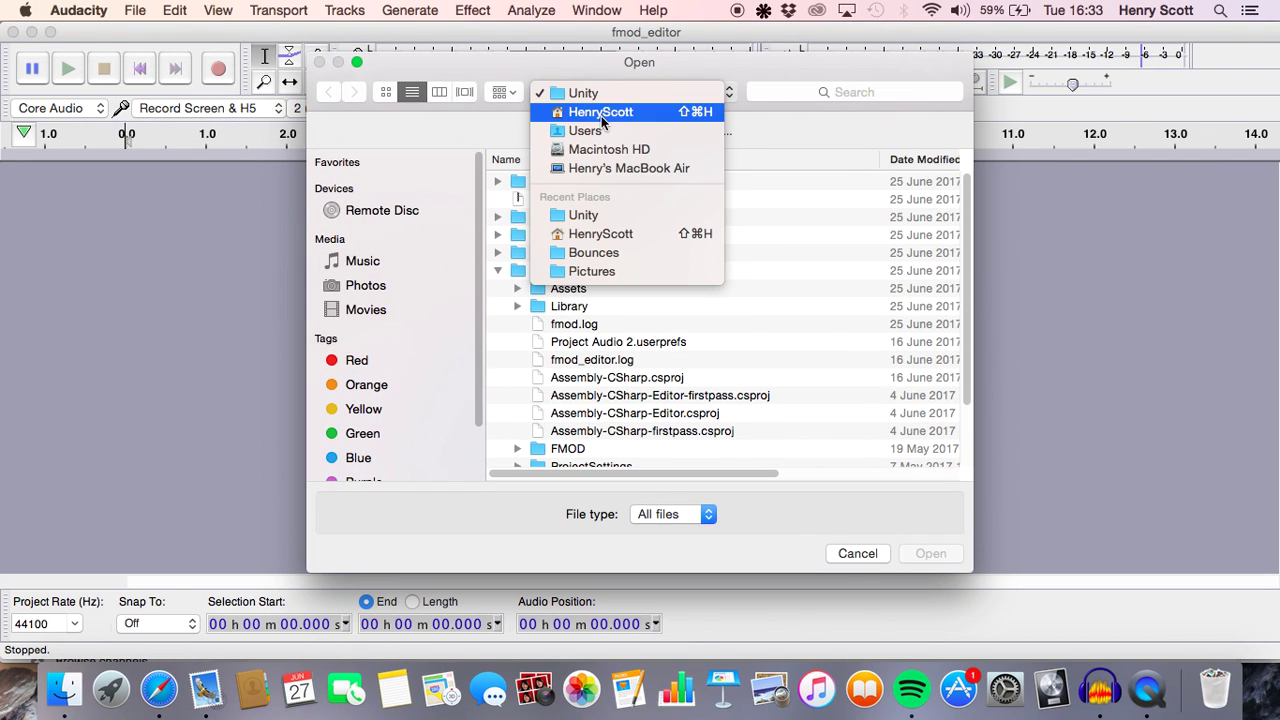
pyautogui.click(602, 114)
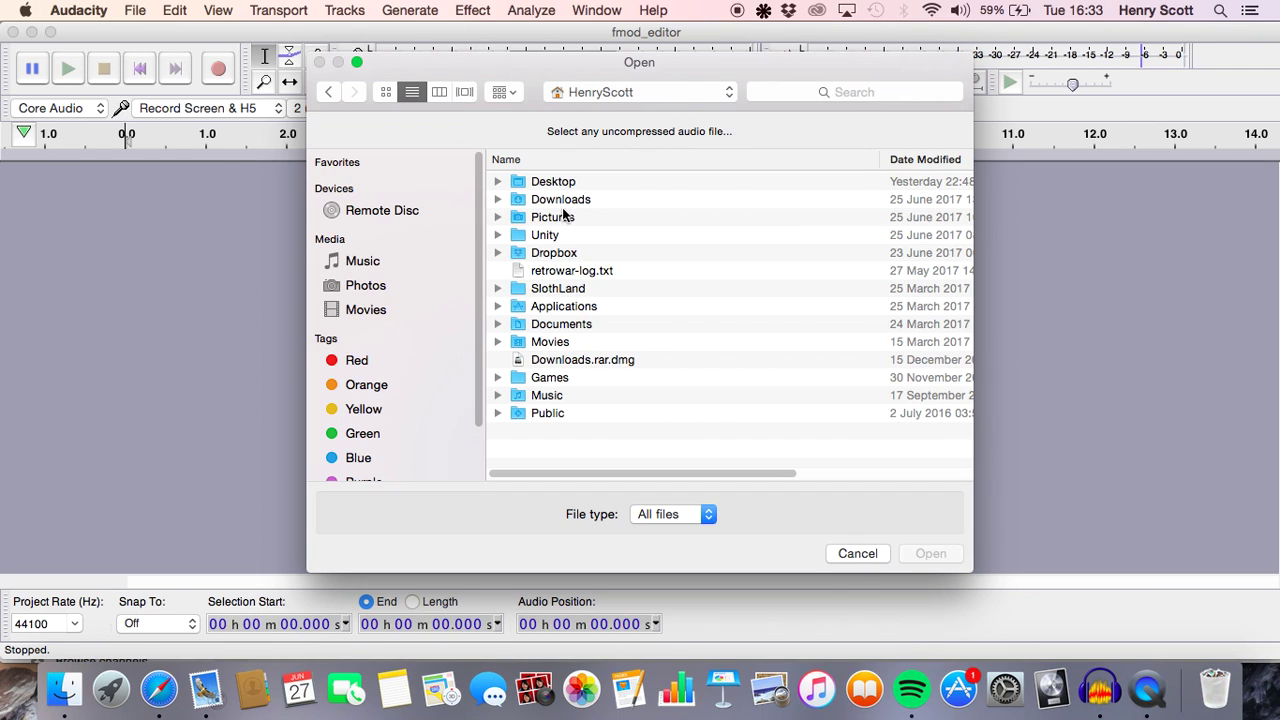
pyautogui.doubleClick(558, 323)
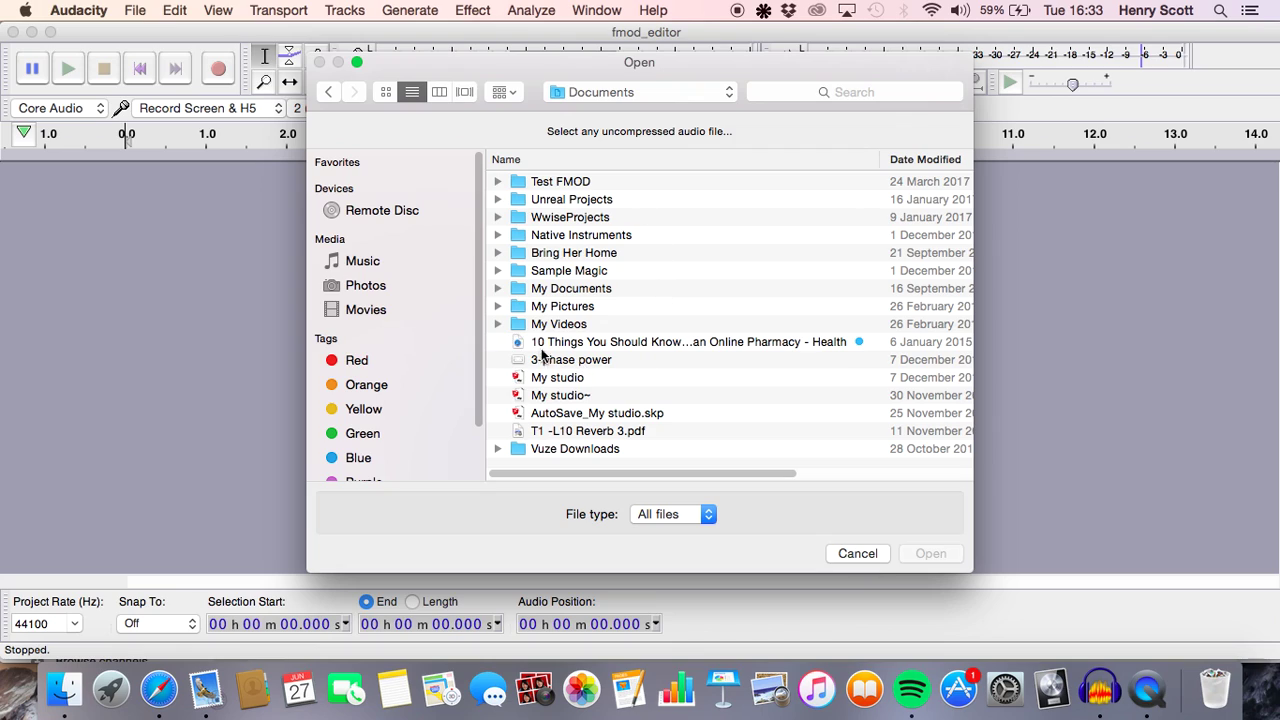
pyautogui.click(571, 343)
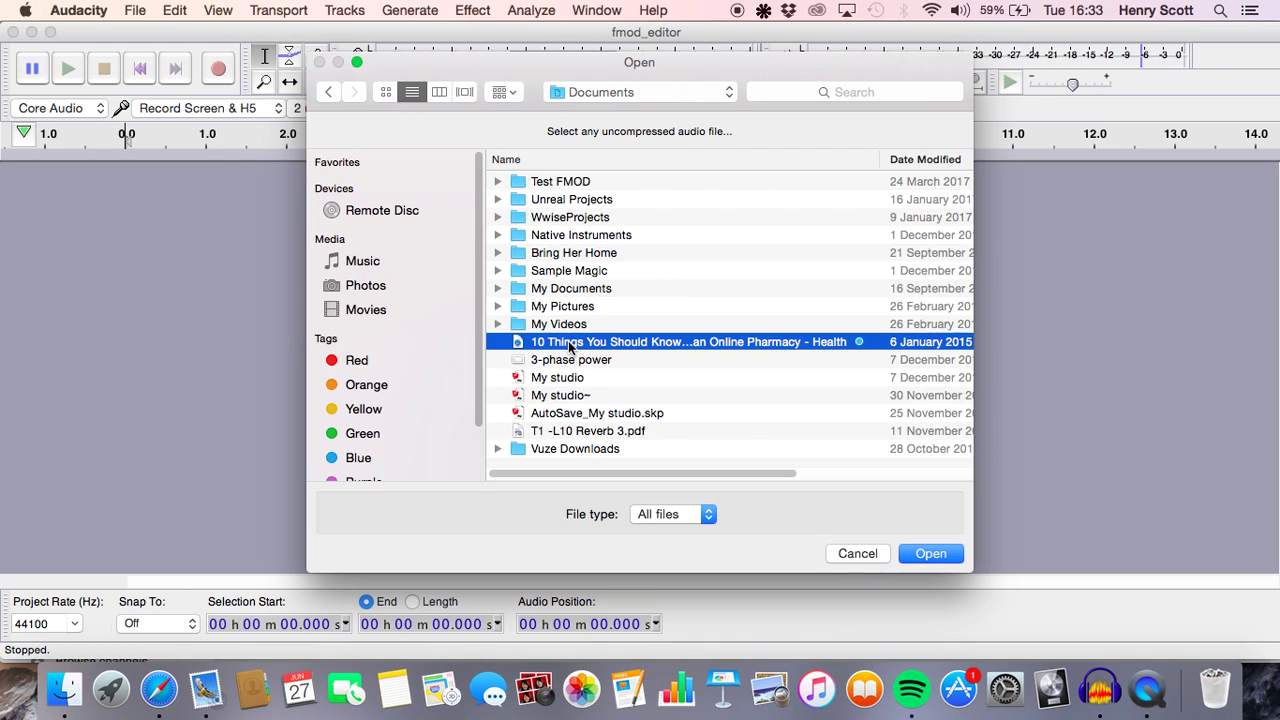
pyautogui.click(925, 553)
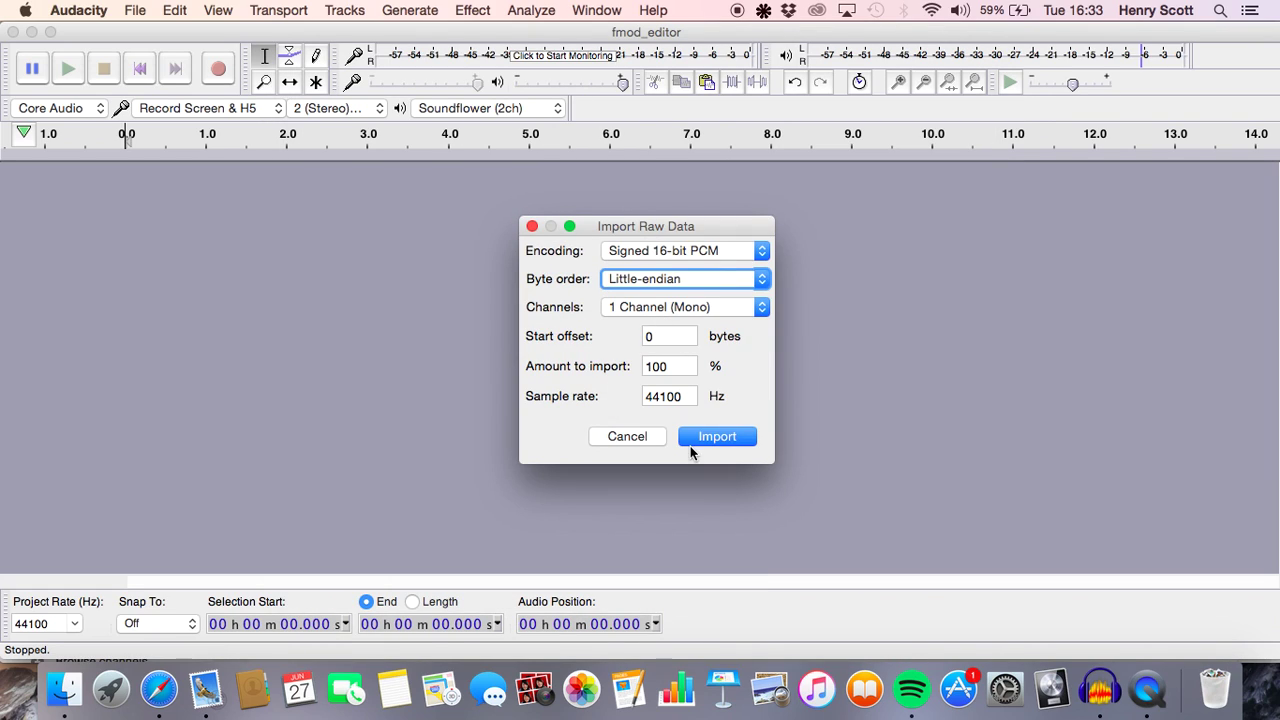
pyautogui.click(692, 444)
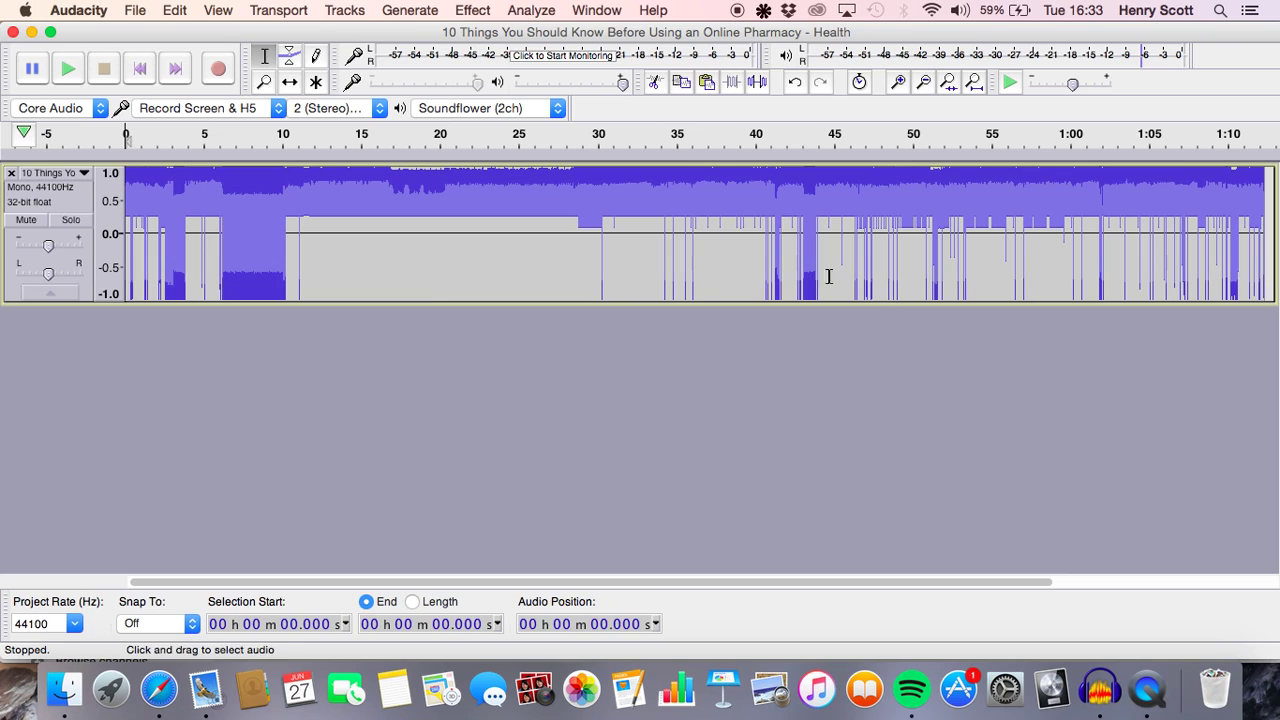
# Lower the pharmacy track's gain to about -11 dB, play and stop it, then adjust the speed
pyautogui.moveTo(48, 245)
pyautogui.mouseDown()
pyautogui.moveTo(27, 248)
pyautogui.moveTo(44, 246)
pyautogui.mouseUp()
pyautogui.click(68, 68)
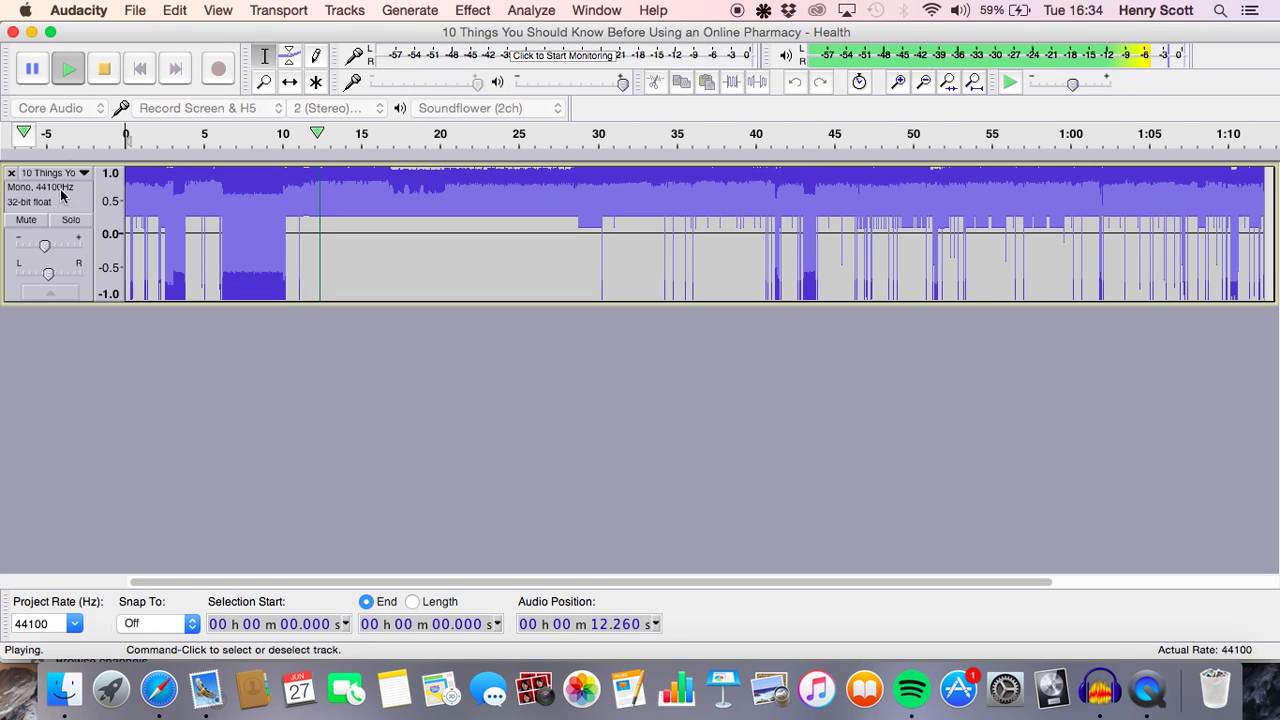
pyautogui.click(103, 69)
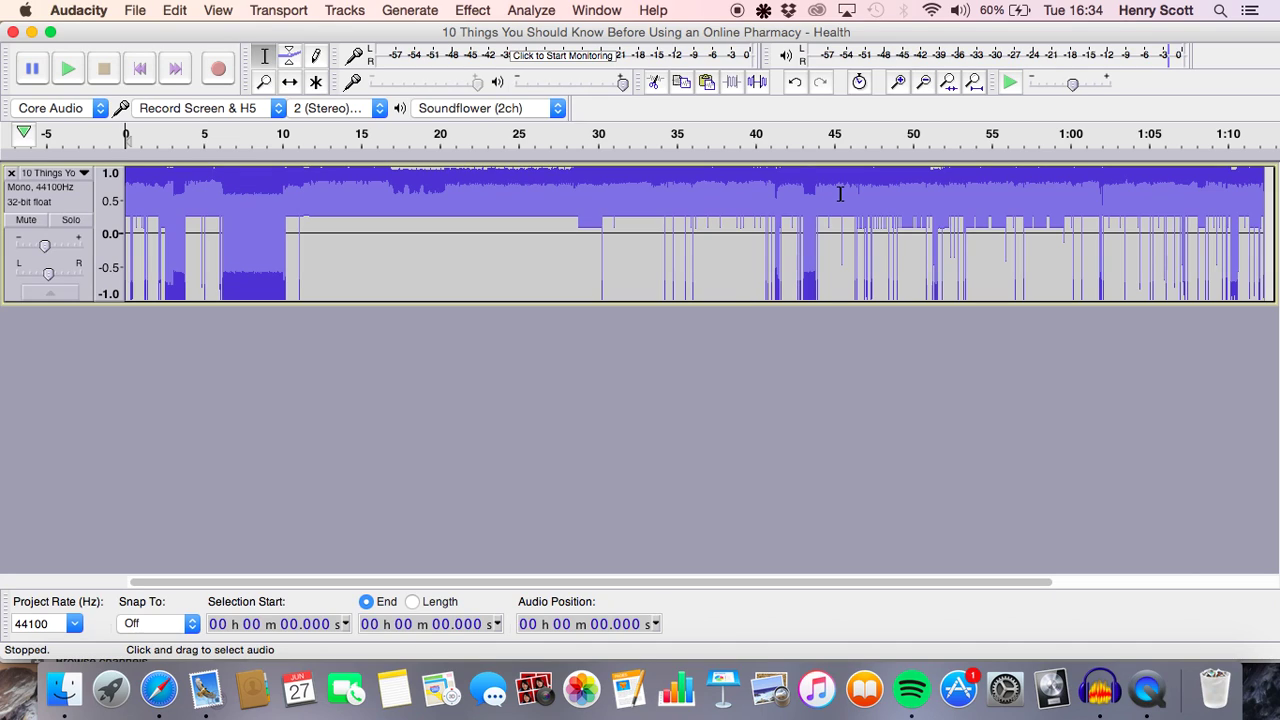
pyautogui.moveTo(1071, 84); pyautogui.dragTo(1060, 86)
# Set the playback speed to 1.07x and play the track, then try nearby speeds
pyautogui.doubleClick(1060, 86)
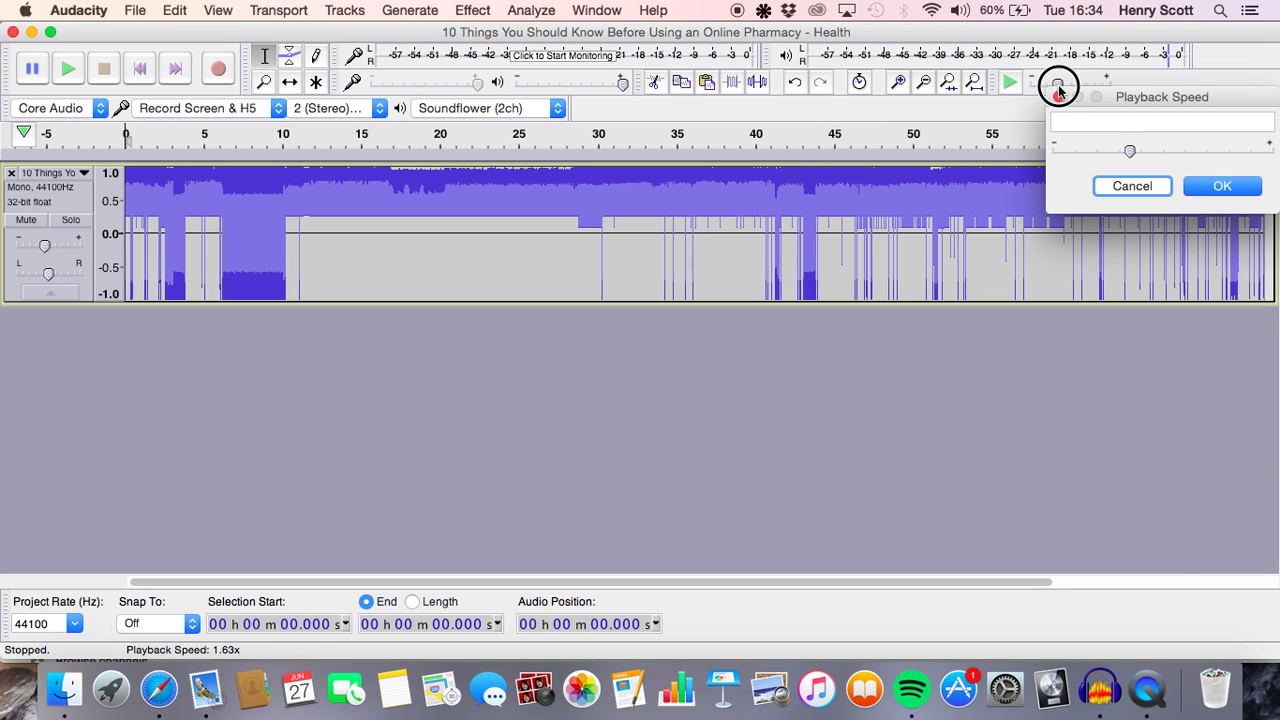
pyautogui.moveTo(1132, 125); pyautogui.dragTo(1049, 84)
pyautogui.click(1059, 97)
pyautogui.click(69, 68)
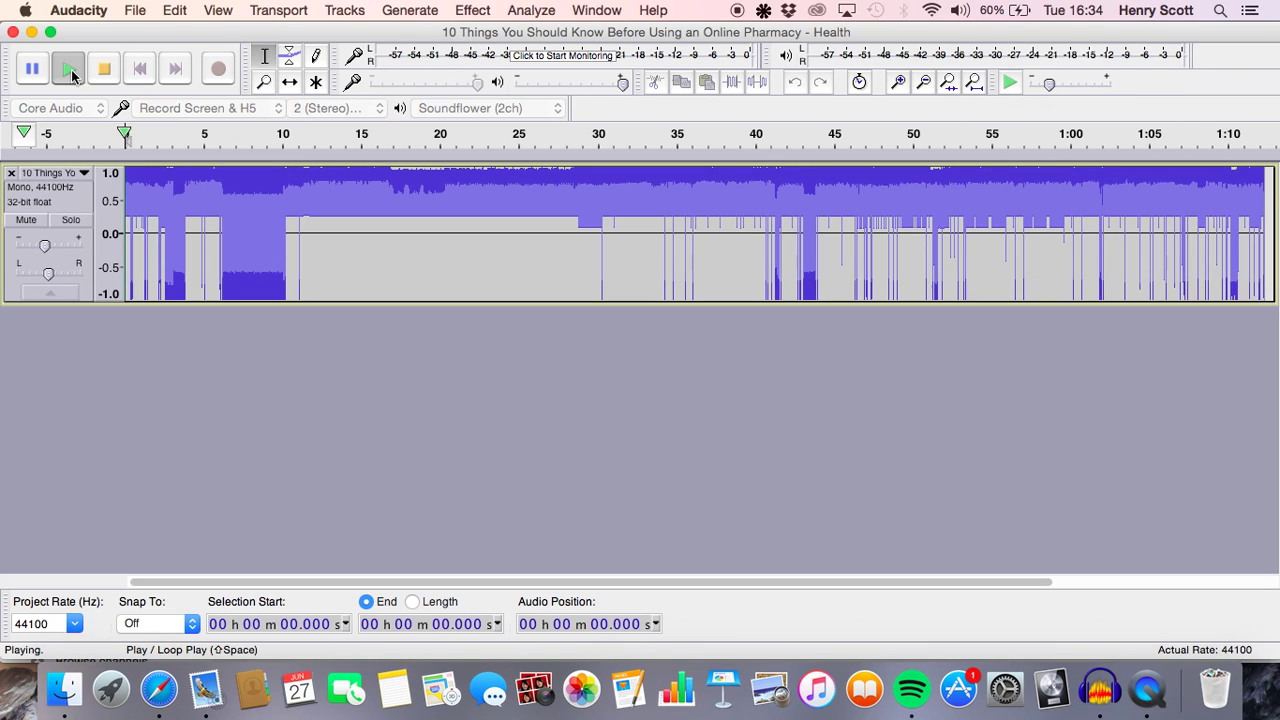
pyautogui.click(1048, 87)
pyautogui.moveTo(1048, 87); pyautogui.dragTo(1046, 86)
pyautogui.click(1014, 80)
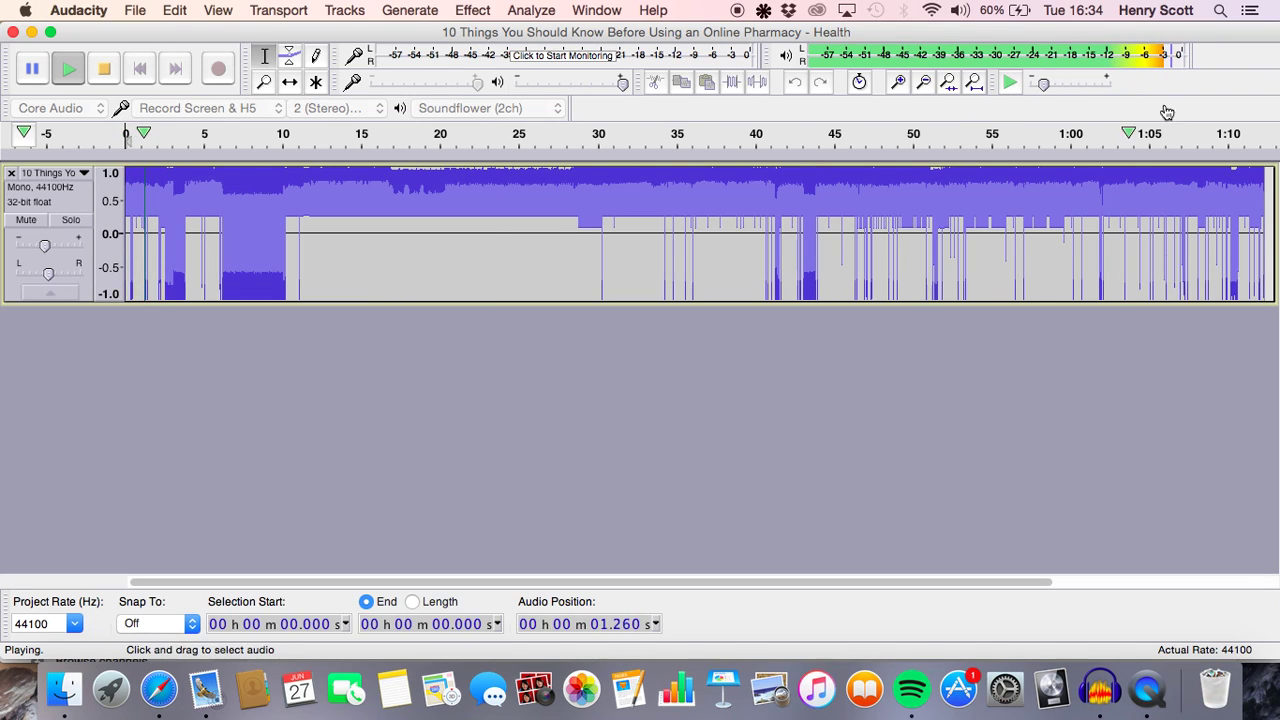
# Play at 0.33x, then at 1.39x from about 47 s, with gain near -6 dB
pyautogui.moveTo(1041, 86); pyautogui.dragTo(1037, 90)
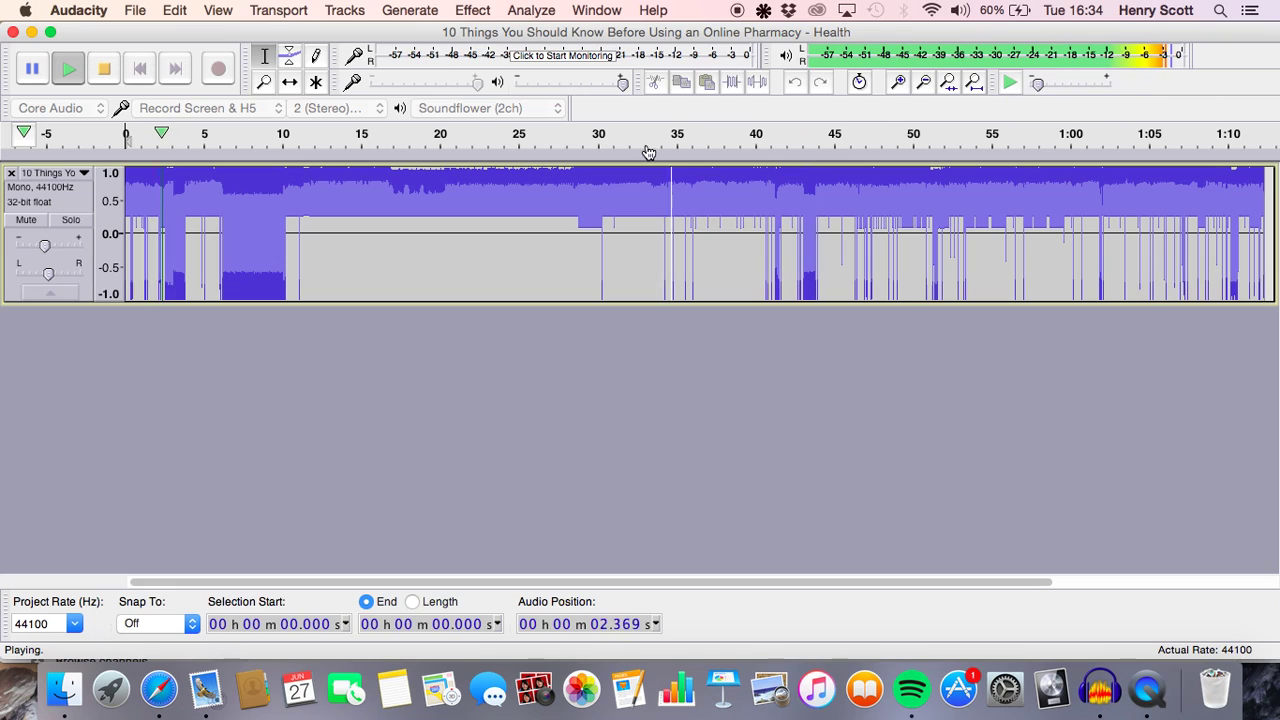
pyautogui.click(1010, 83)
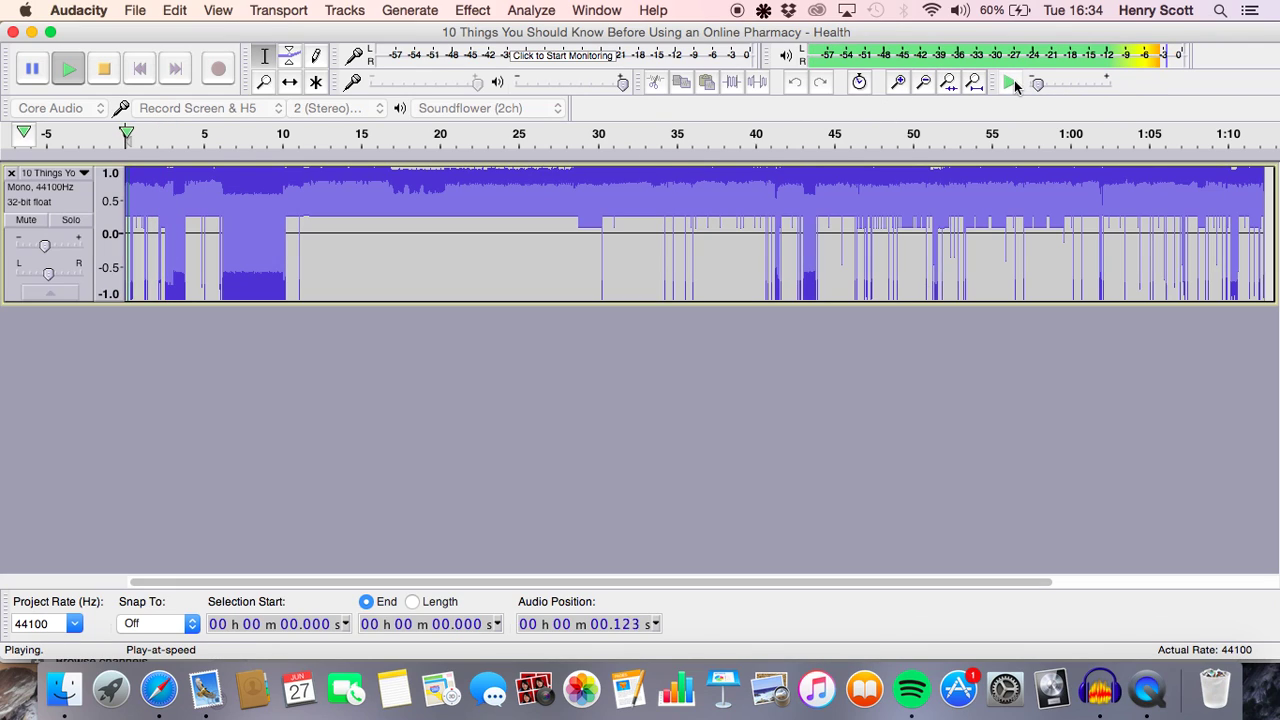
pyautogui.press('space')
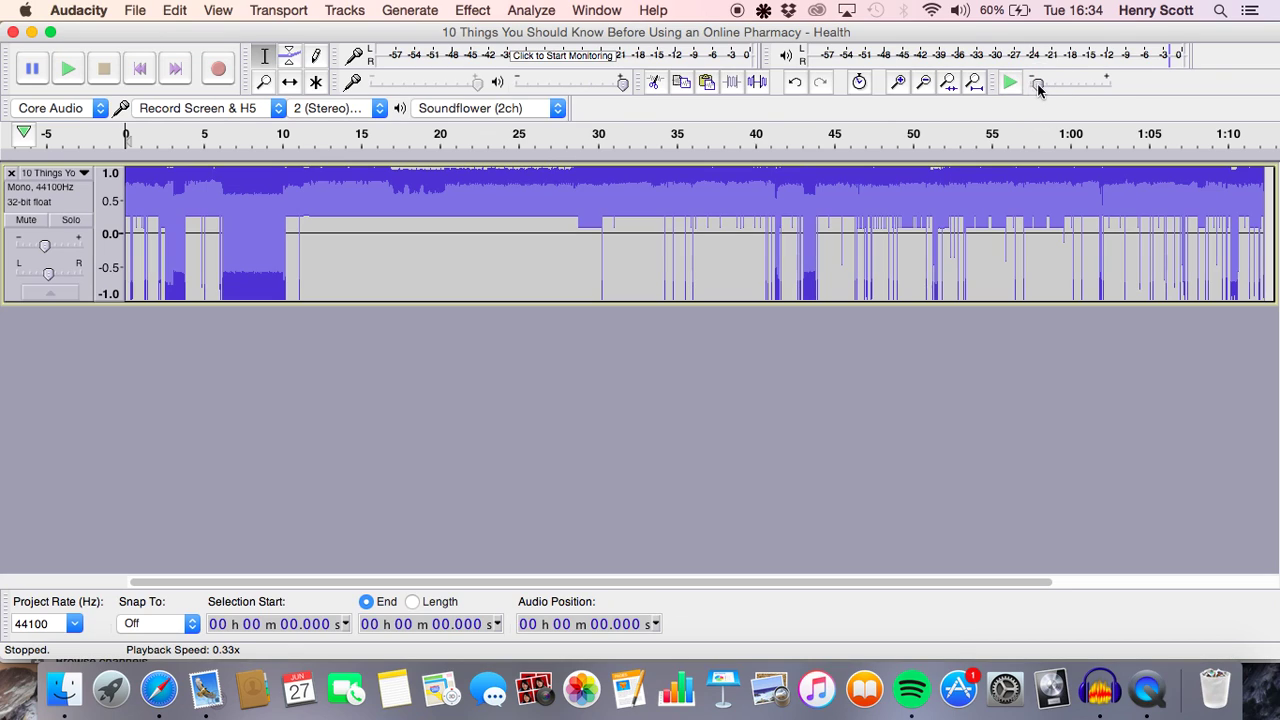
pyautogui.moveTo(1037, 84); pyautogui.dragTo(1058, 86)
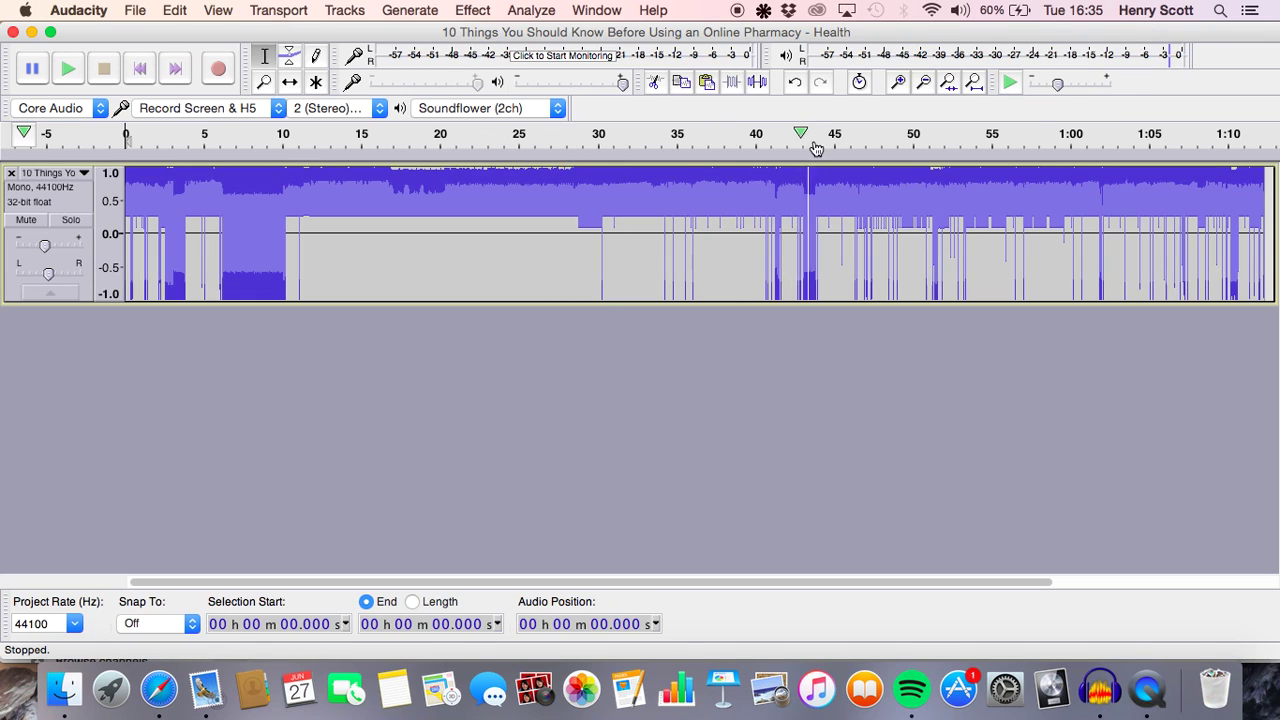
pyautogui.click(872, 150)
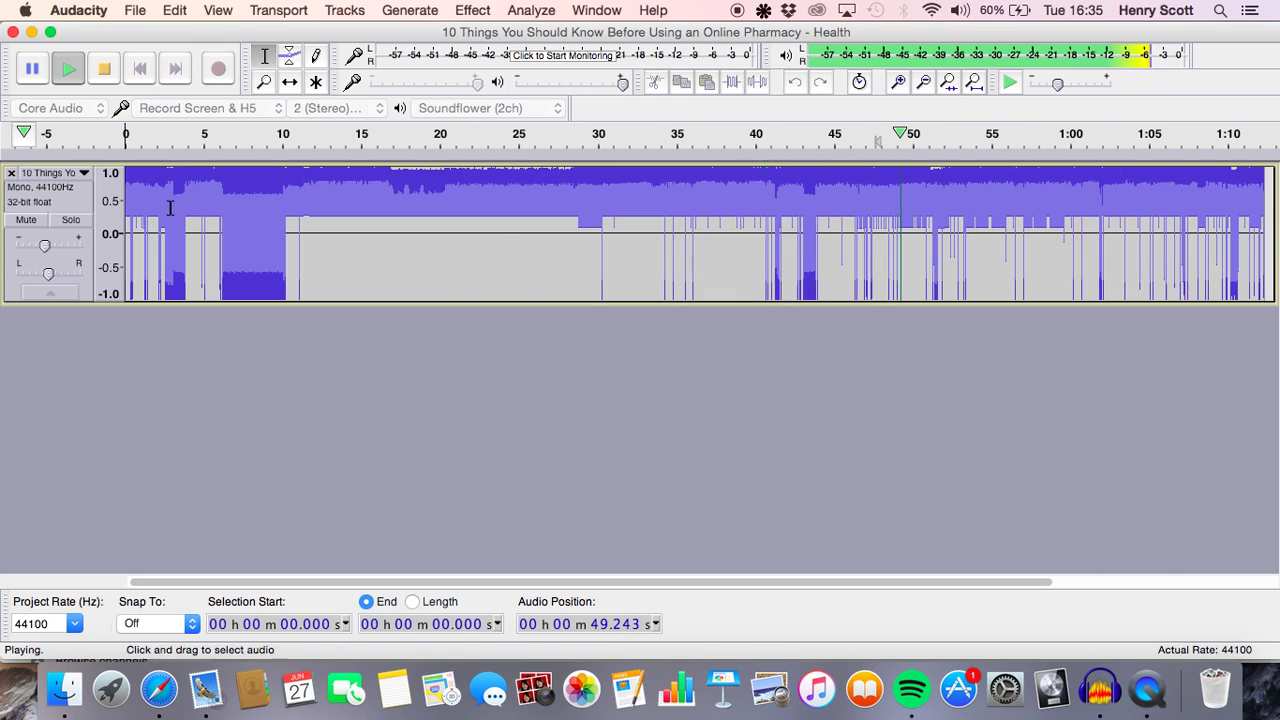
pyautogui.moveTo(43, 245); pyautogui.dragTo(43, 245)
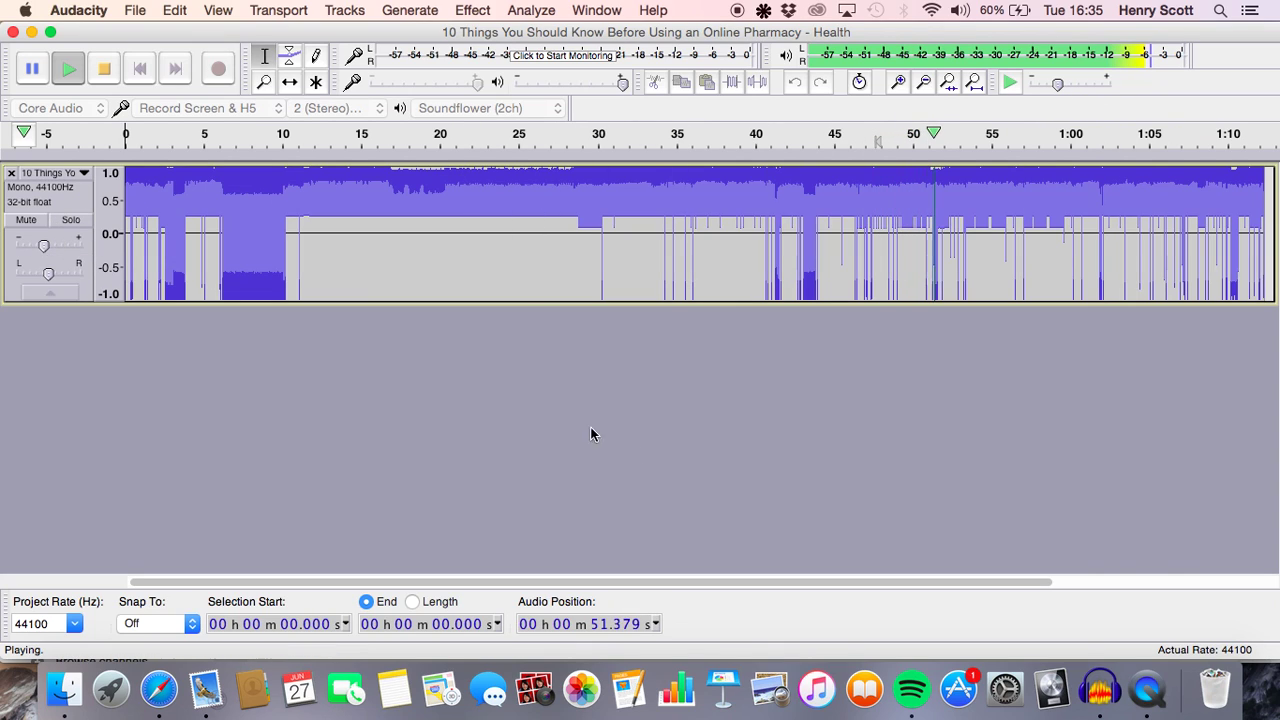
pyautogui.click(103, 68)
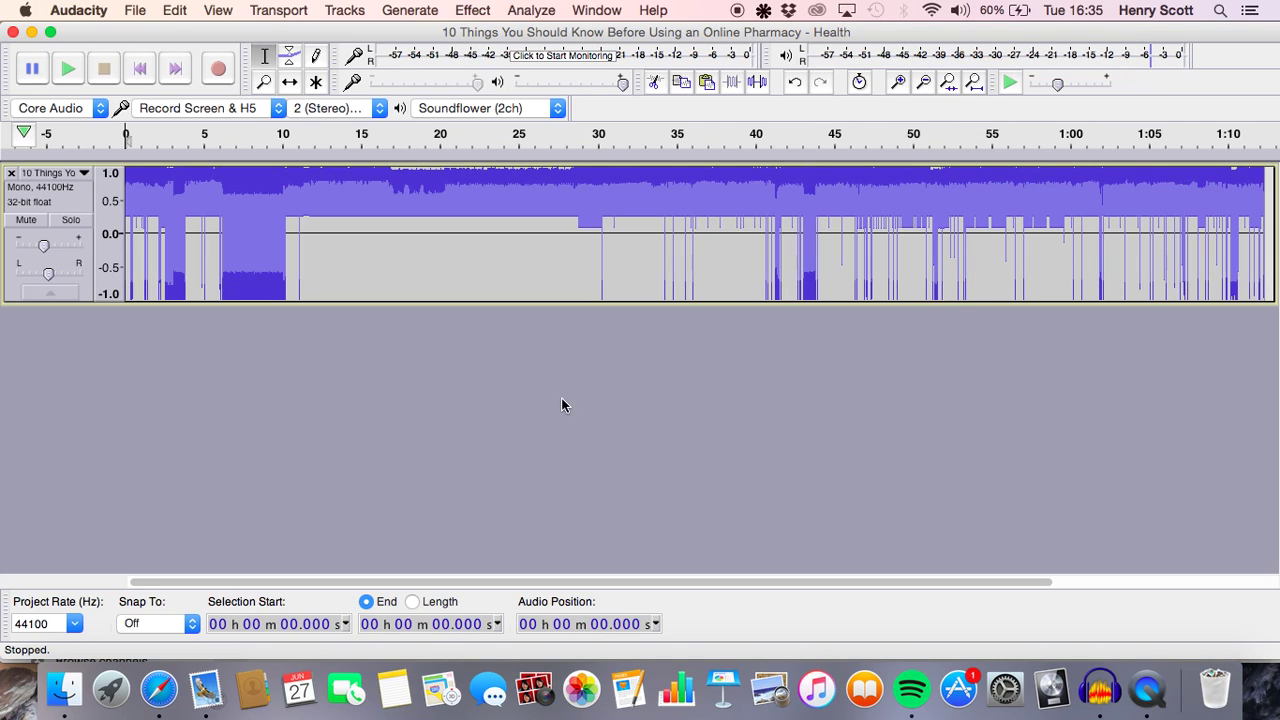
# Delete the pharmacy track and open My studio for raw data import
pyautogui.click(11, 173)
pyautogui.click(140, 11)
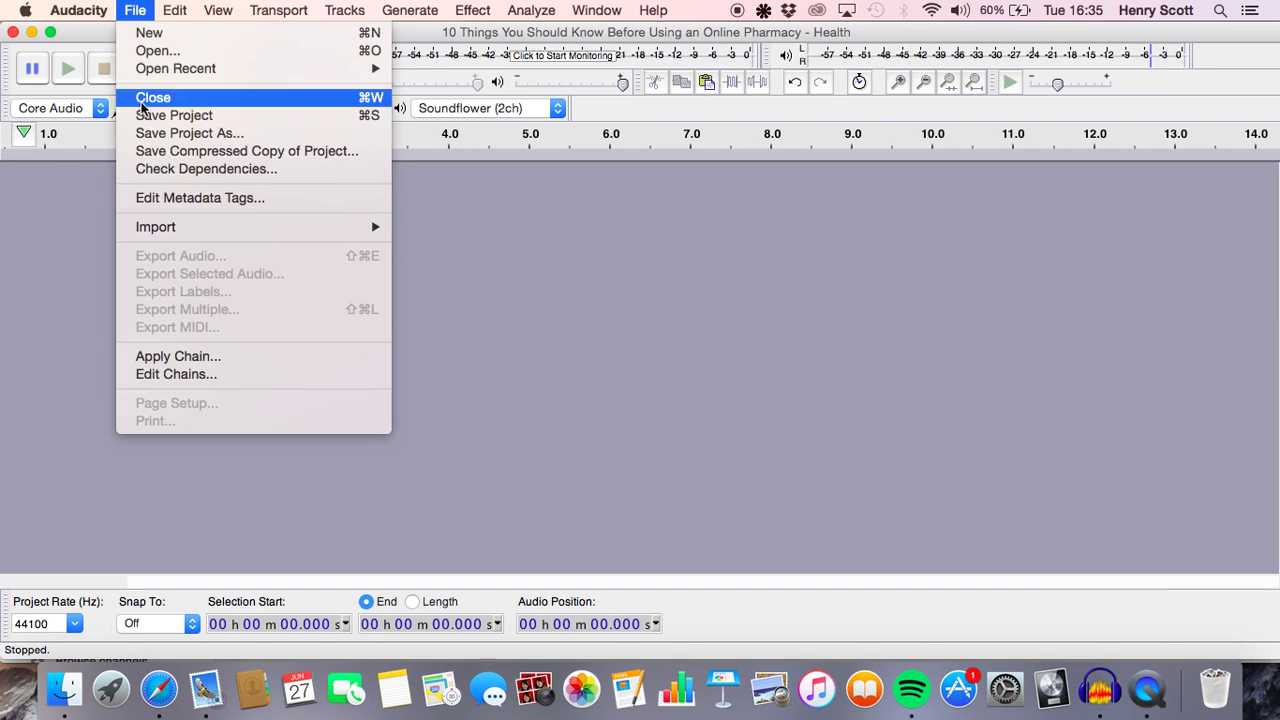
pyautogui.moveTo(195, 228)
pyautogui.click(472, 284)
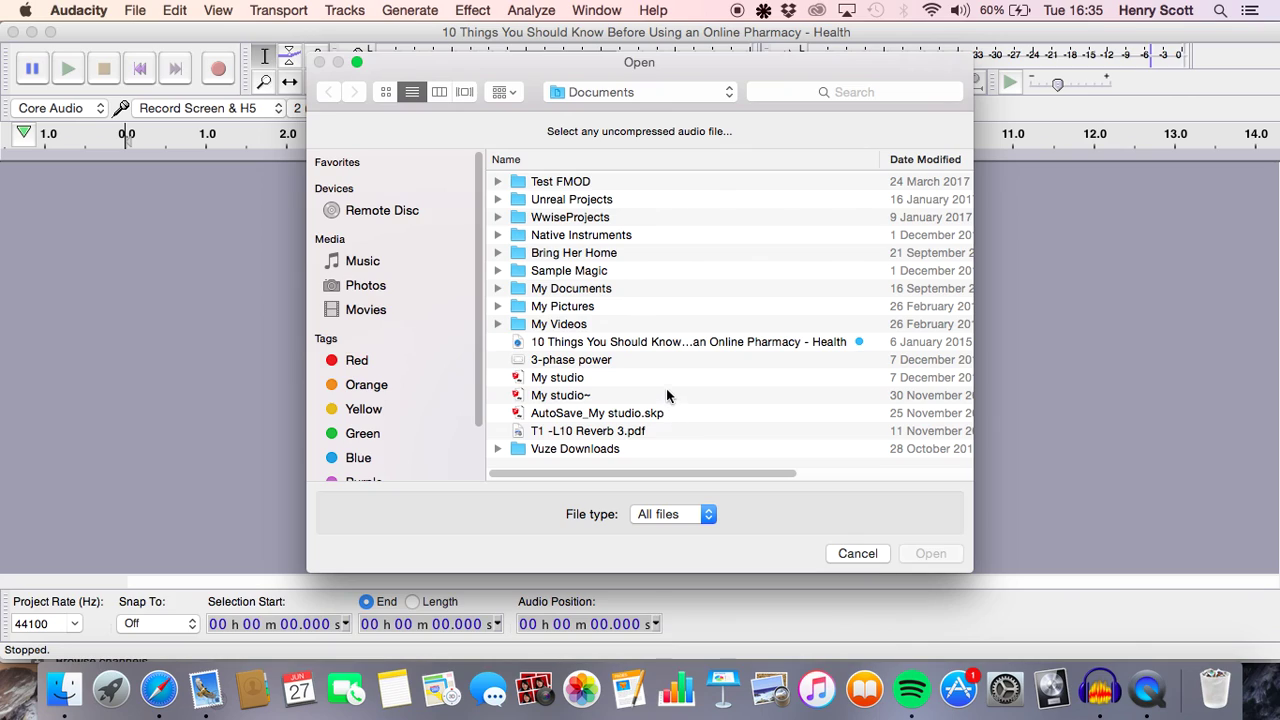
pyautogui.click(566, 380)
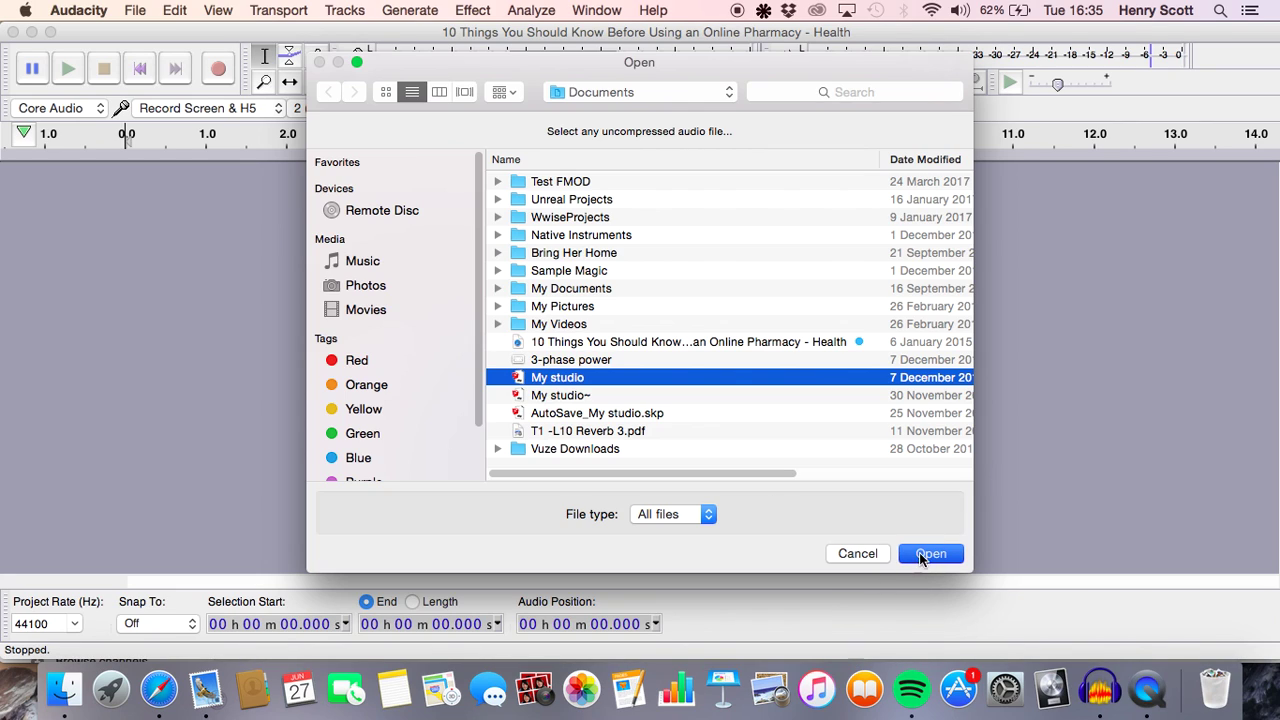
pyautogui.click(920, 556)
# Import My studio as A-Law, Big-endian, 2-channel stereo raw data
pyautogui.click(630, 252)
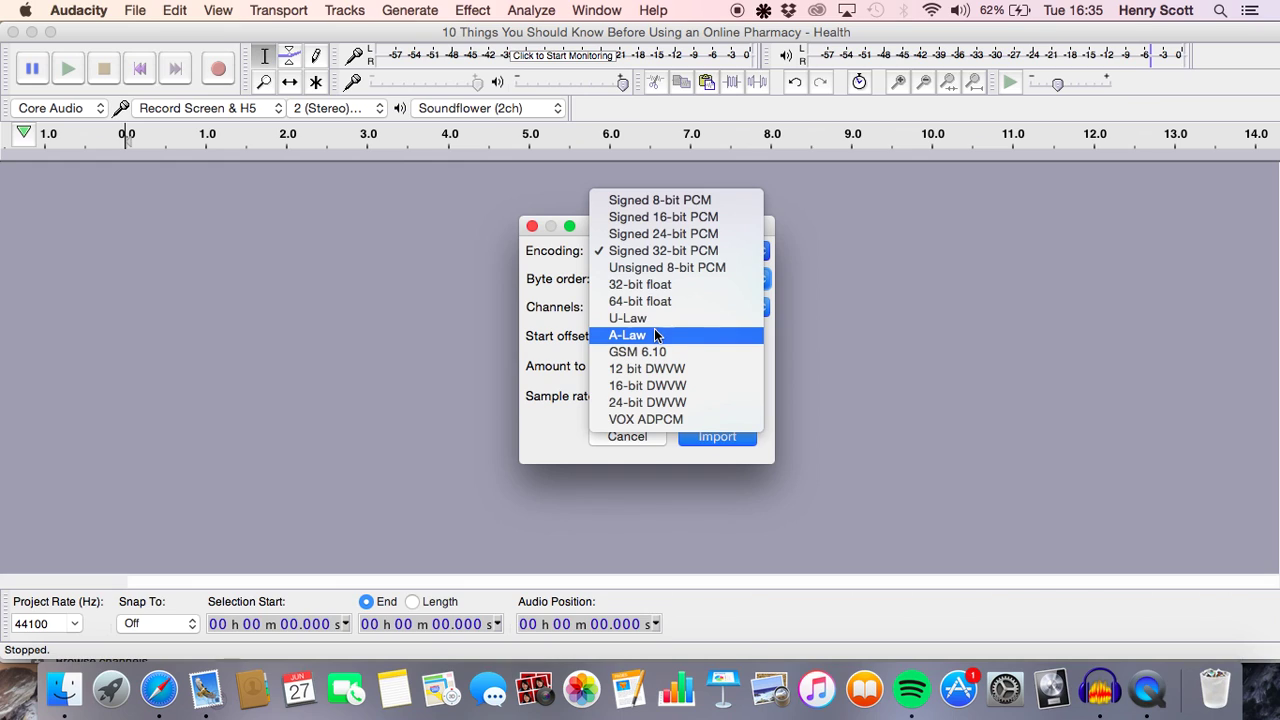
pyautogui.click(656, 335)
pyautogui.click(676, 278)
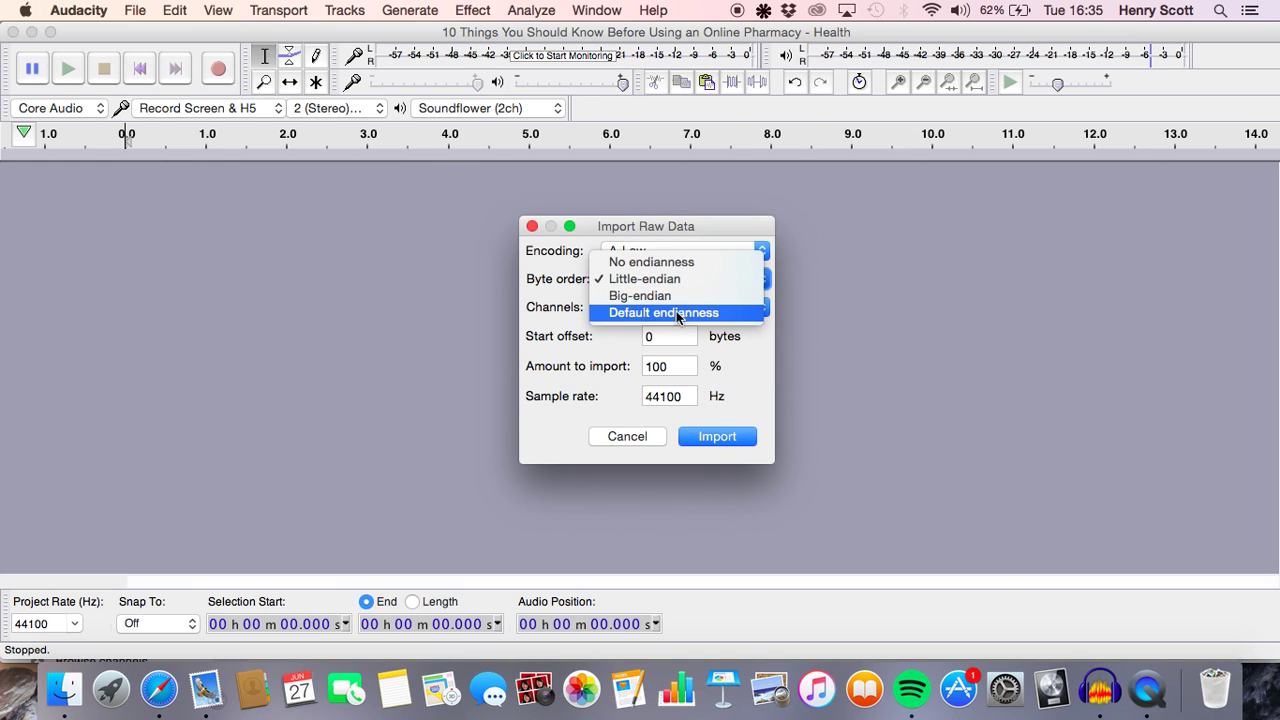
pyautogui.click(676, 298)
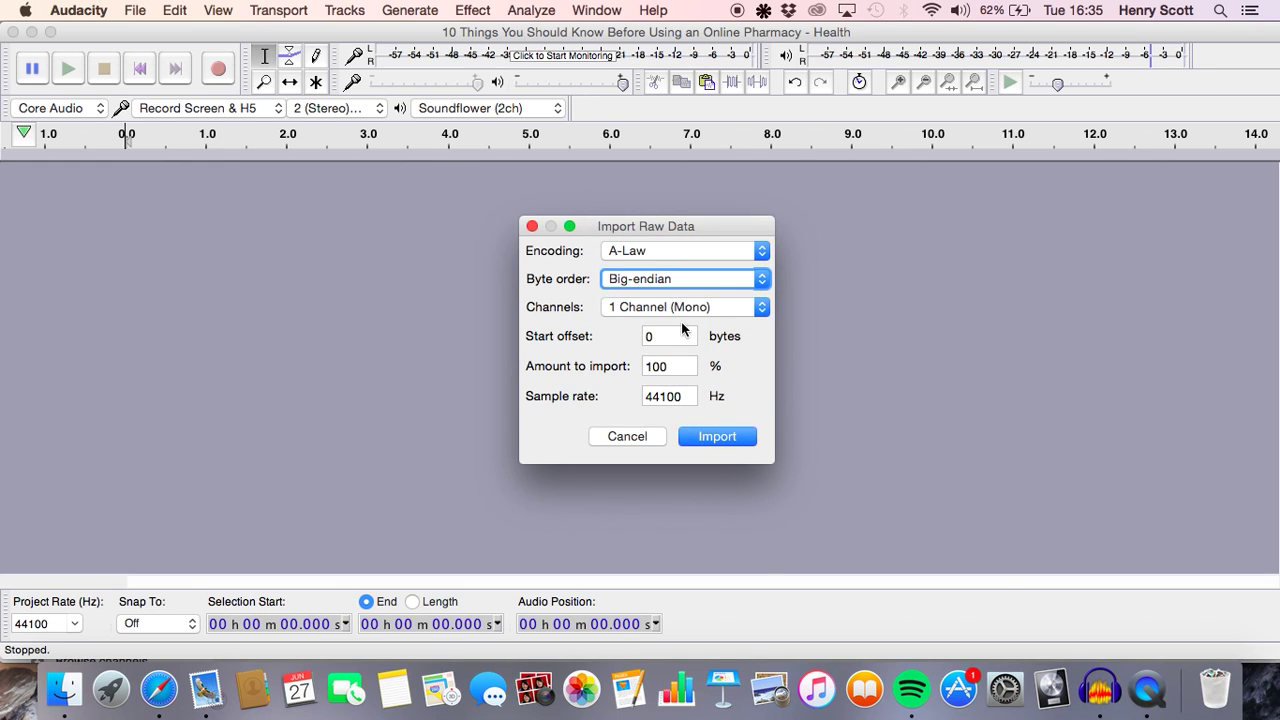
pyautogui.click(690, 307)
pyautogui.click(720, 323)
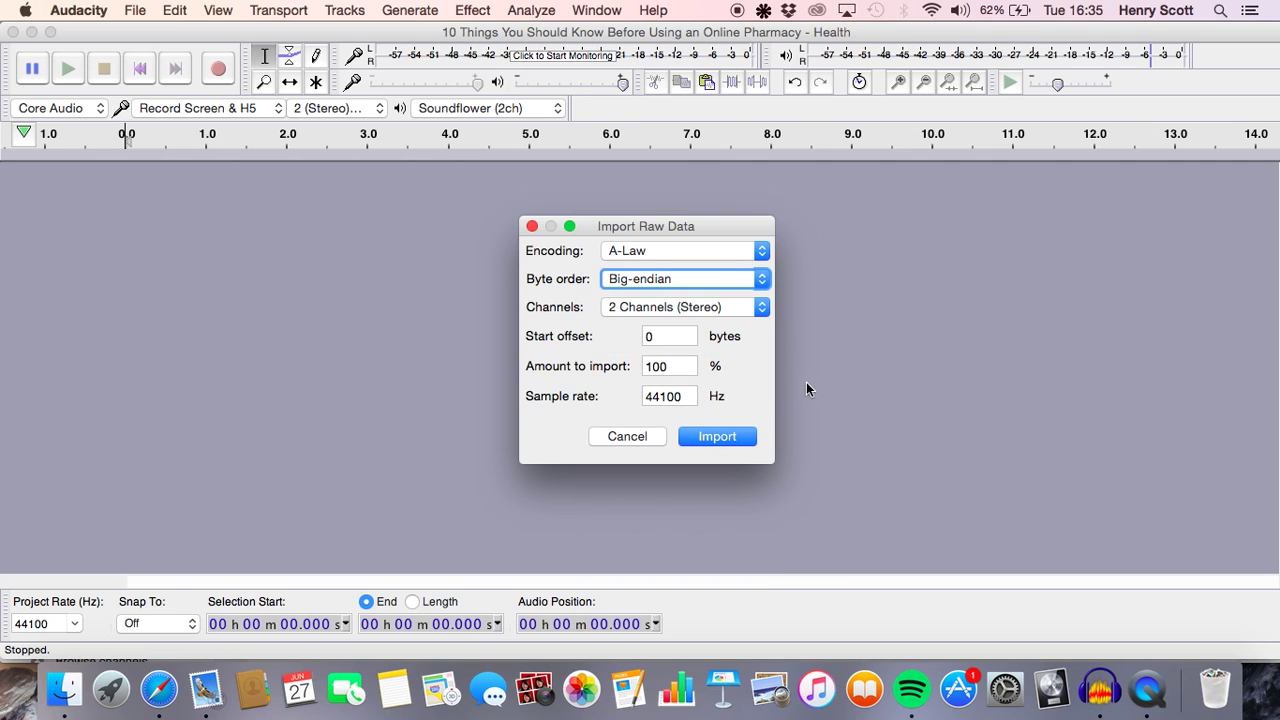
pyautogui.click(699, 437)
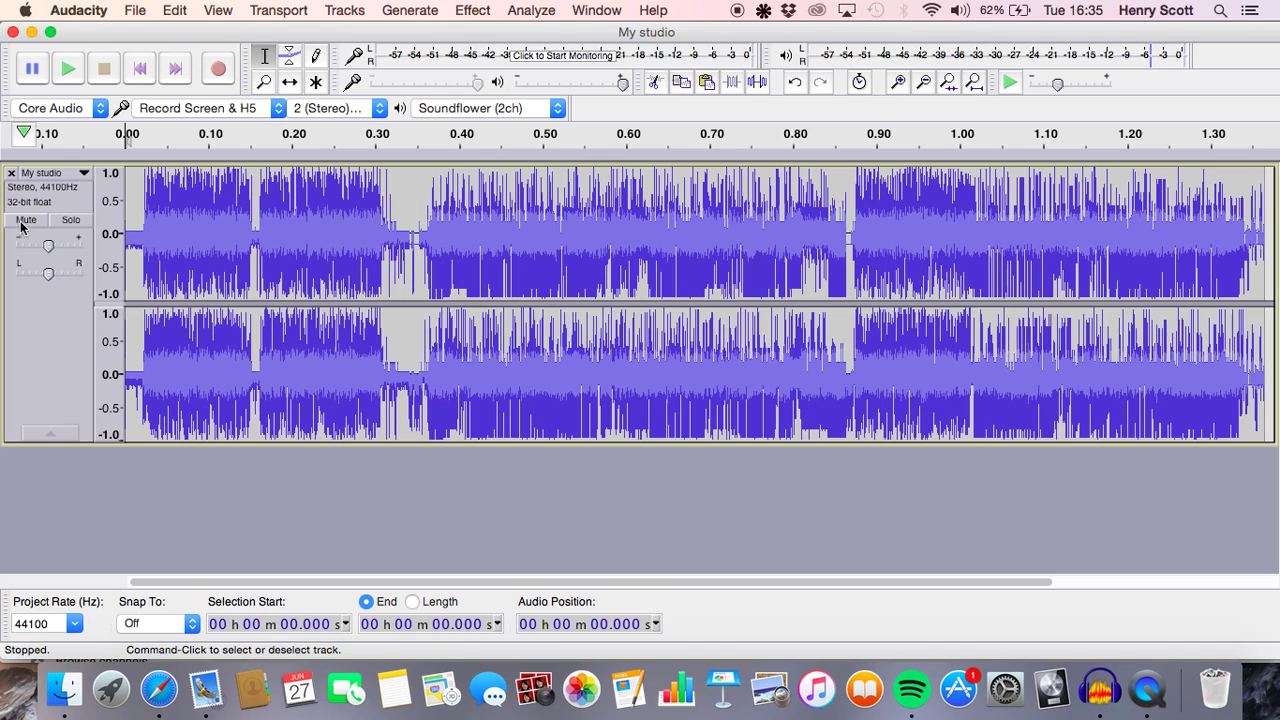
# Play the My studio track, replay it at 0.68x, then raise the speed to about 1.21x
pyautogui.click(44, 243)
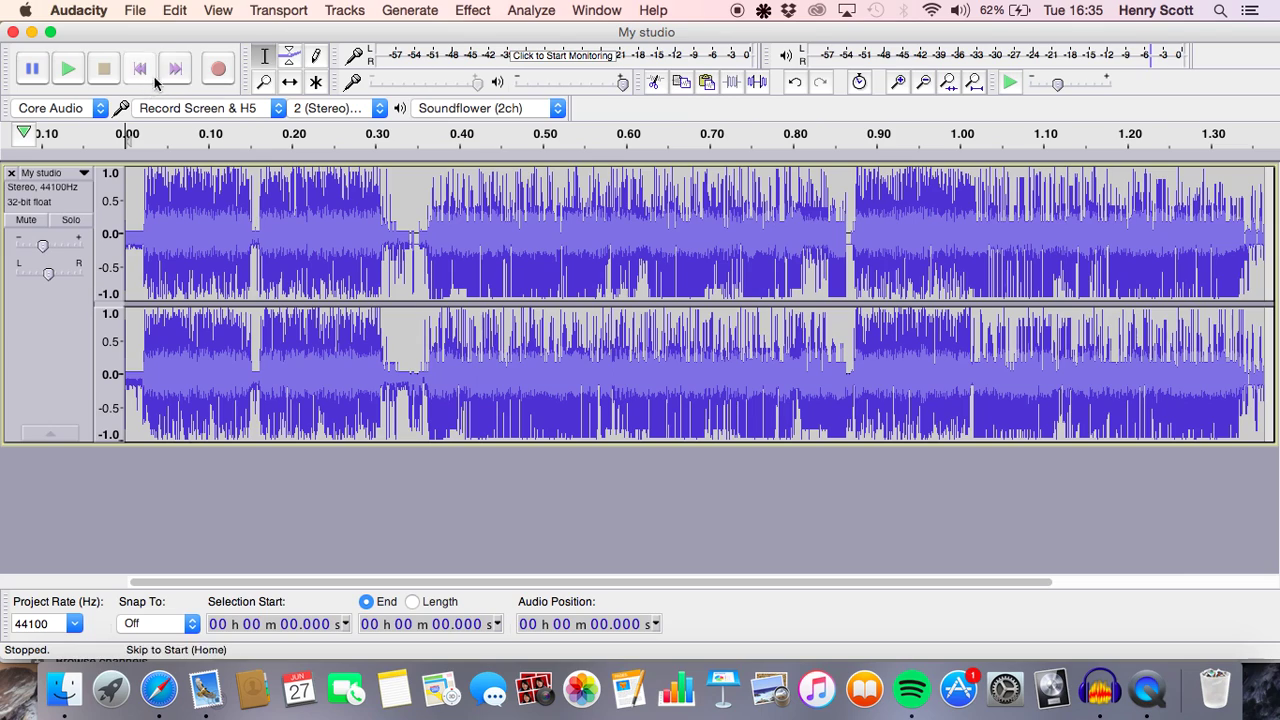
pyautogui.click(70, 70)
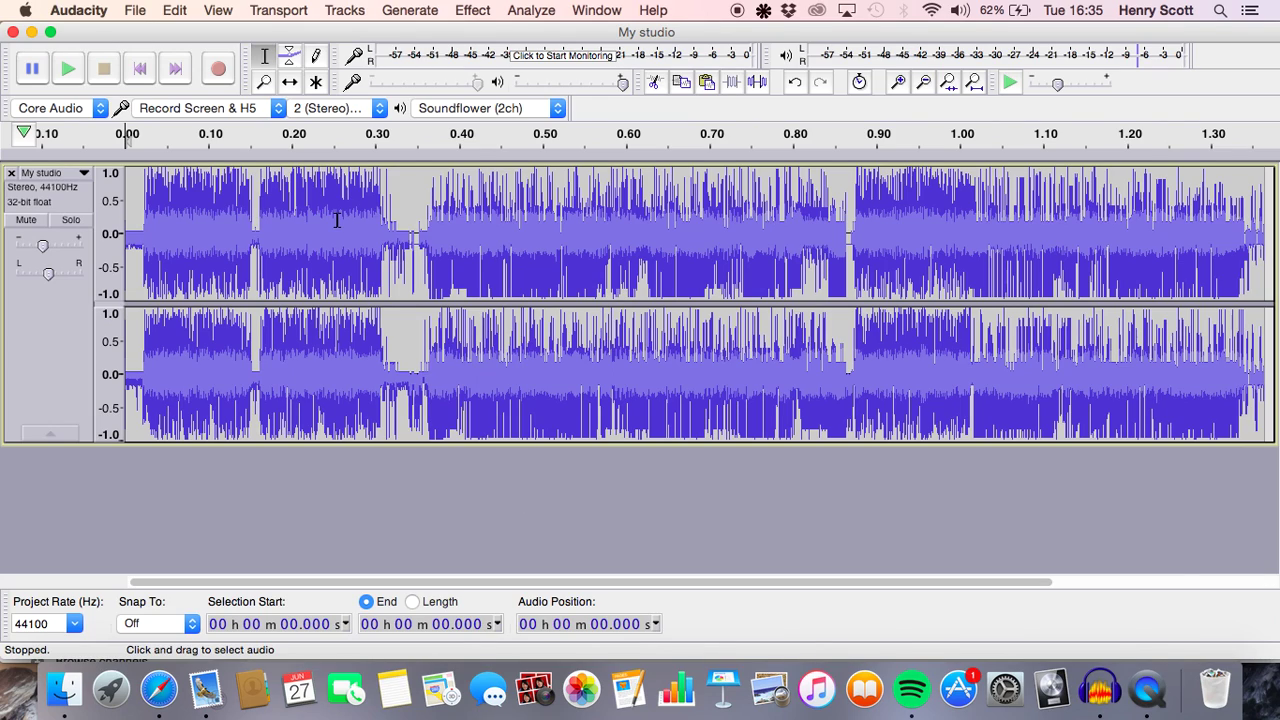
pyautogui.moveTo(1057, 86); pyautogui.dragTo(1040, 86)
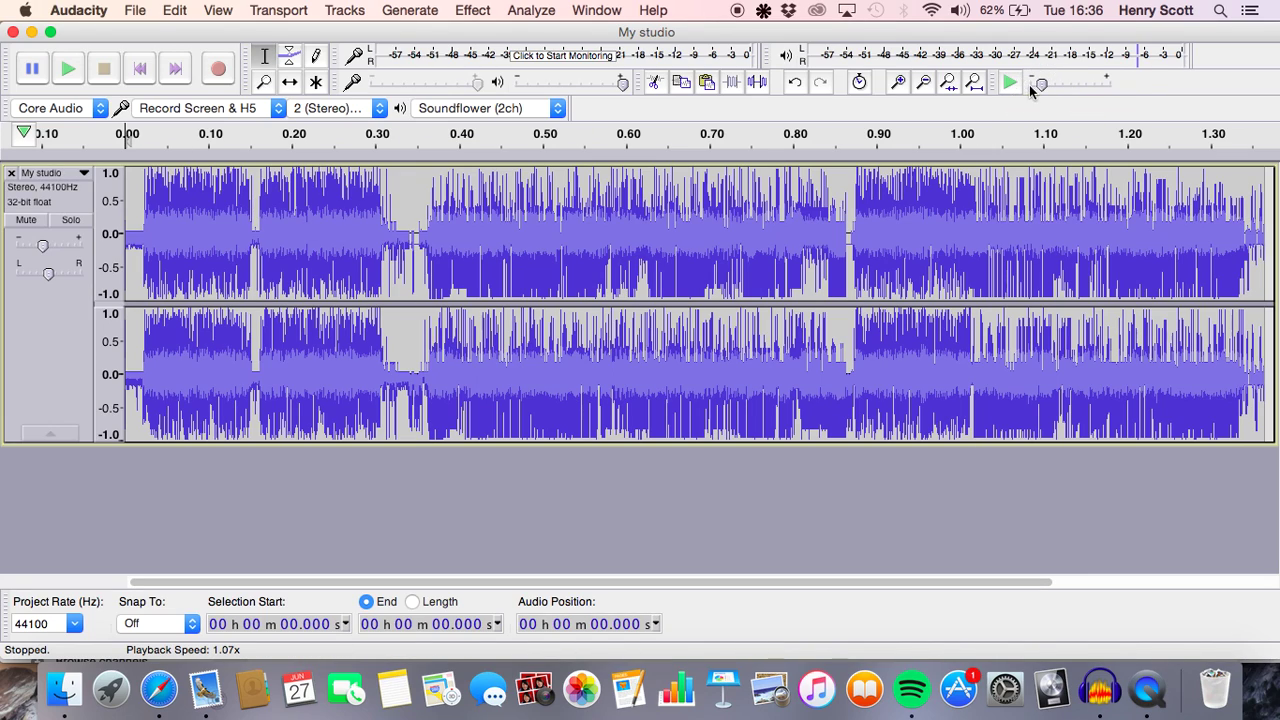
pyautogui.click(1012, 83)
pyautogui.moveTo(1041, 84); pyautogui.dragTo(1061, 88)
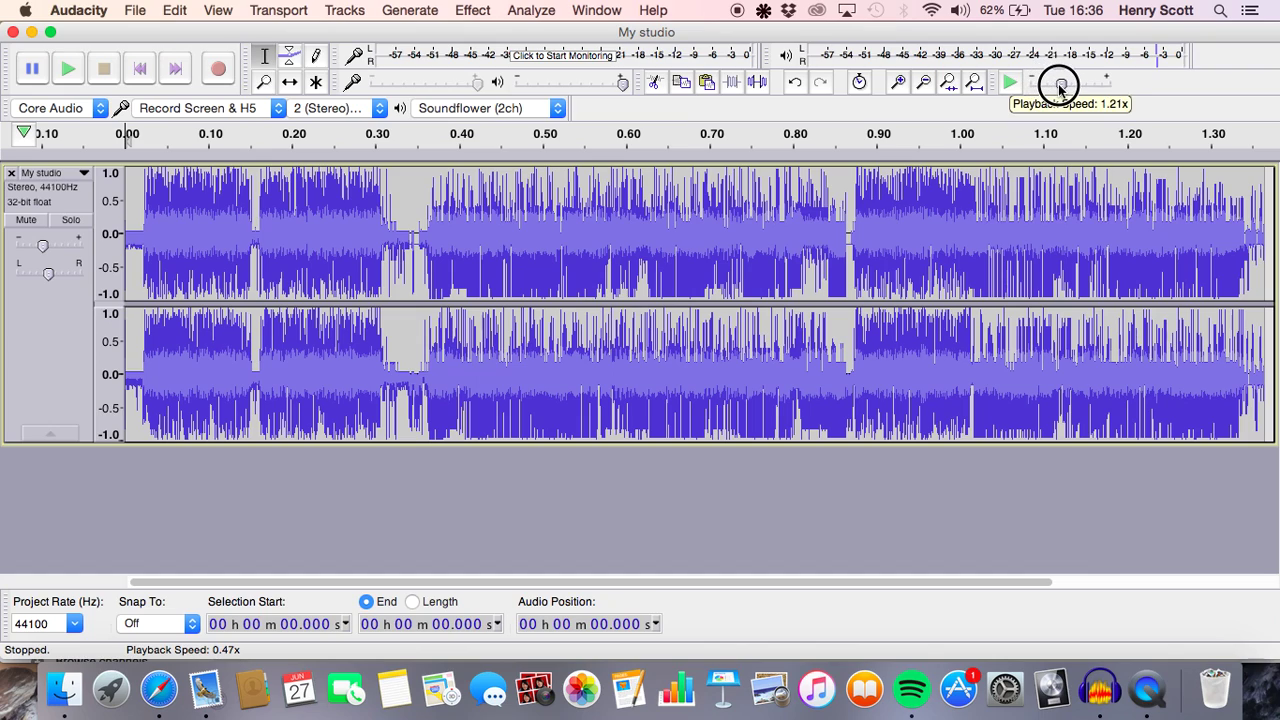
# Delete My studio and open Music/Logic/Bounces/Toddler In Trouble Soundtrack.wav for raw import
pyautogui.click(11, 174)
pyautogui.click(127, 10)
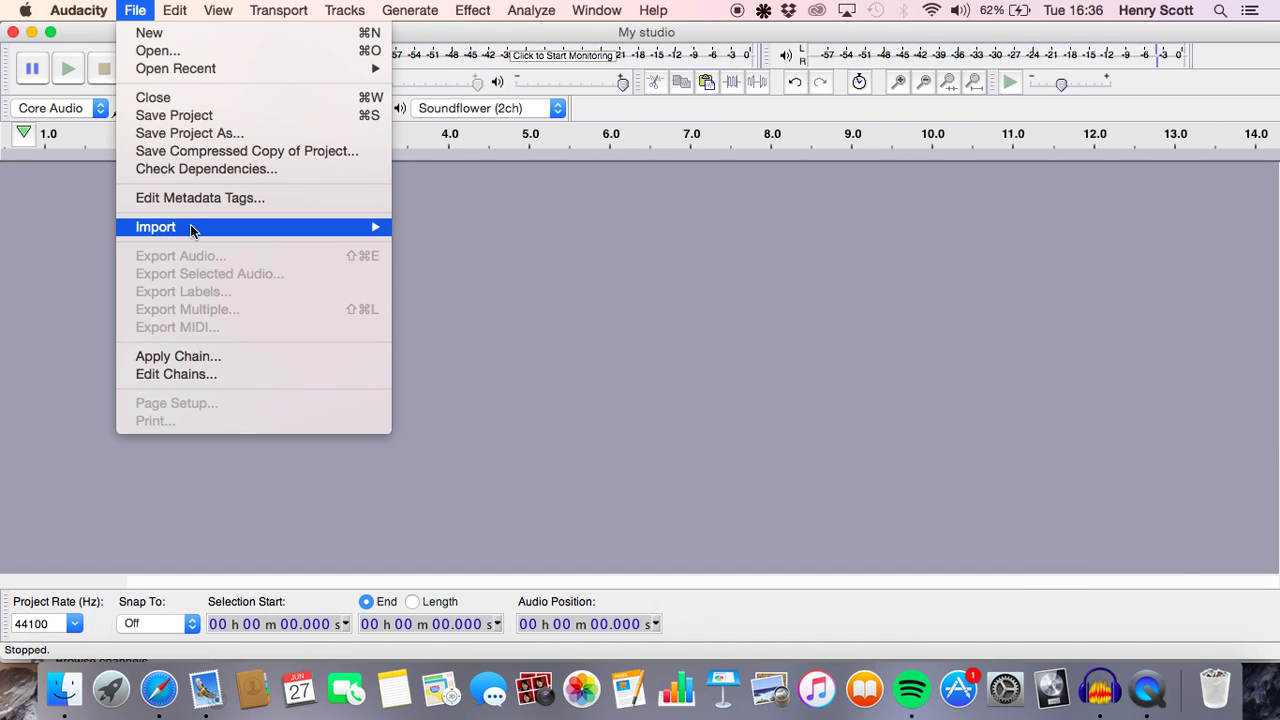
pyautogui.moveTo(195, 227)
pyautogui.click(457, 281)
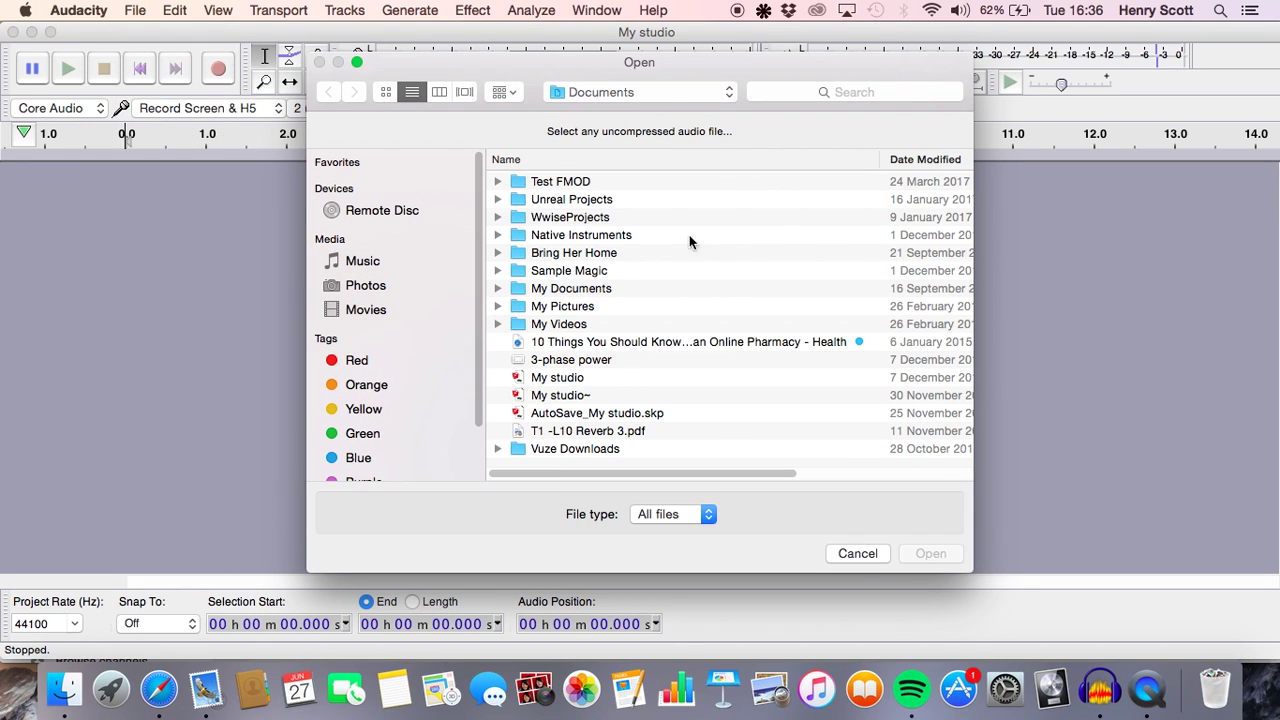
pyautogui.click(675, 91)
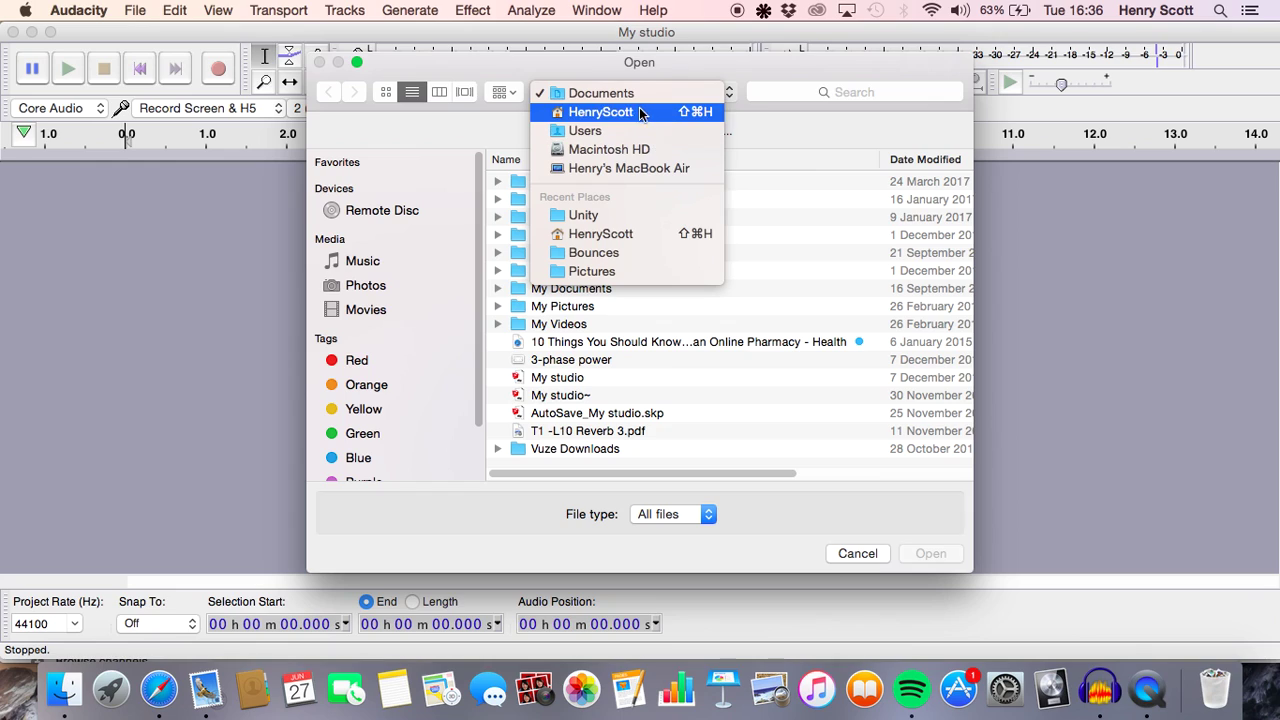
pyautogui.click(645, 113)
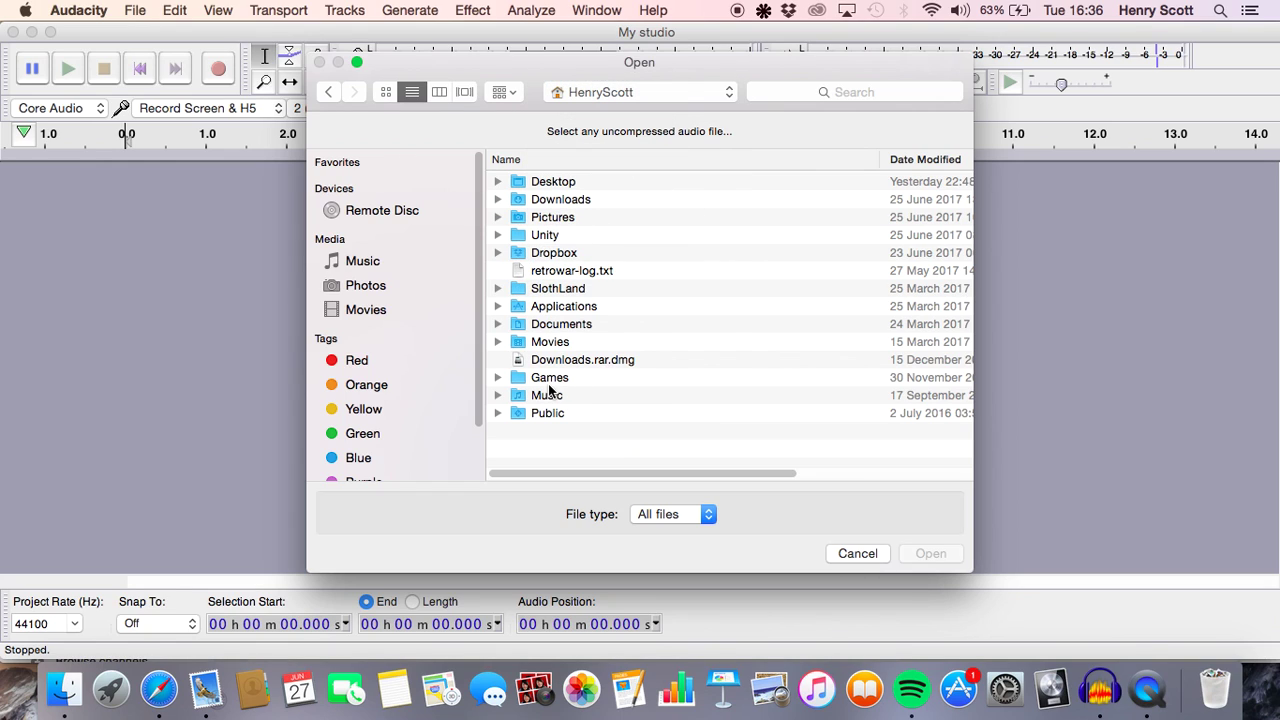
pyautogui.doubleClick(550, 394)
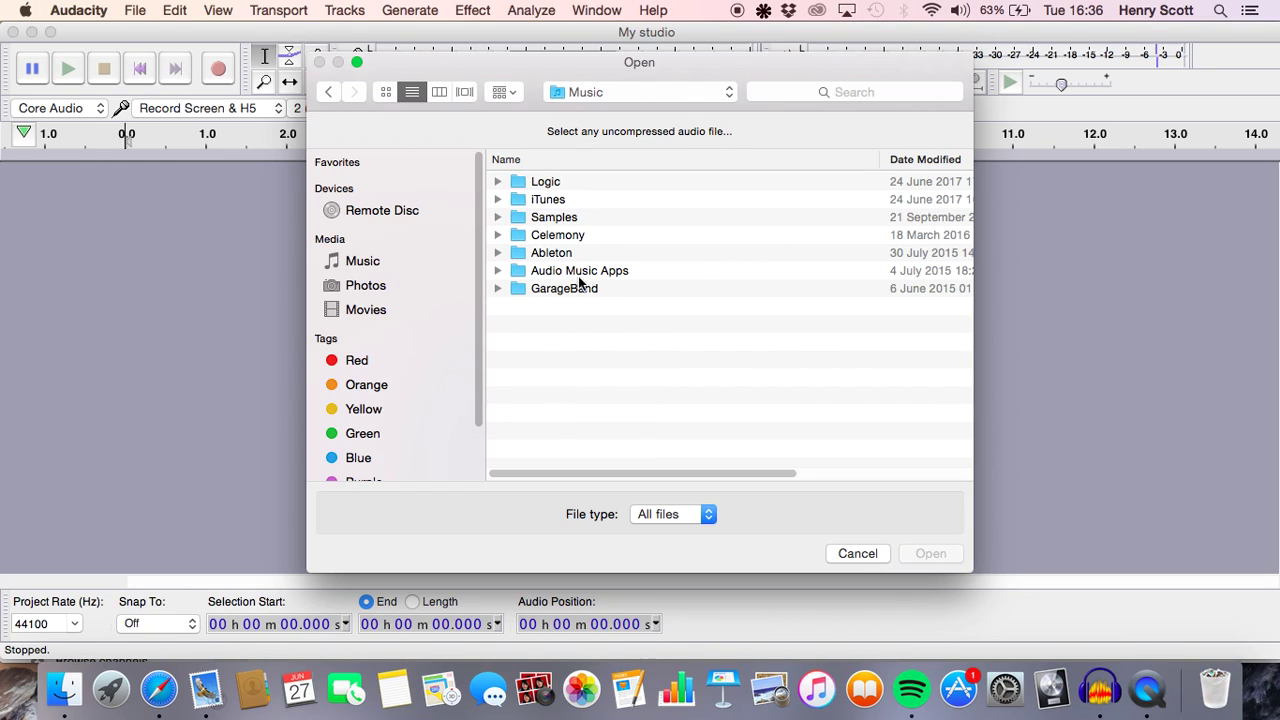
pyautogui.doubleClick(547, 181)
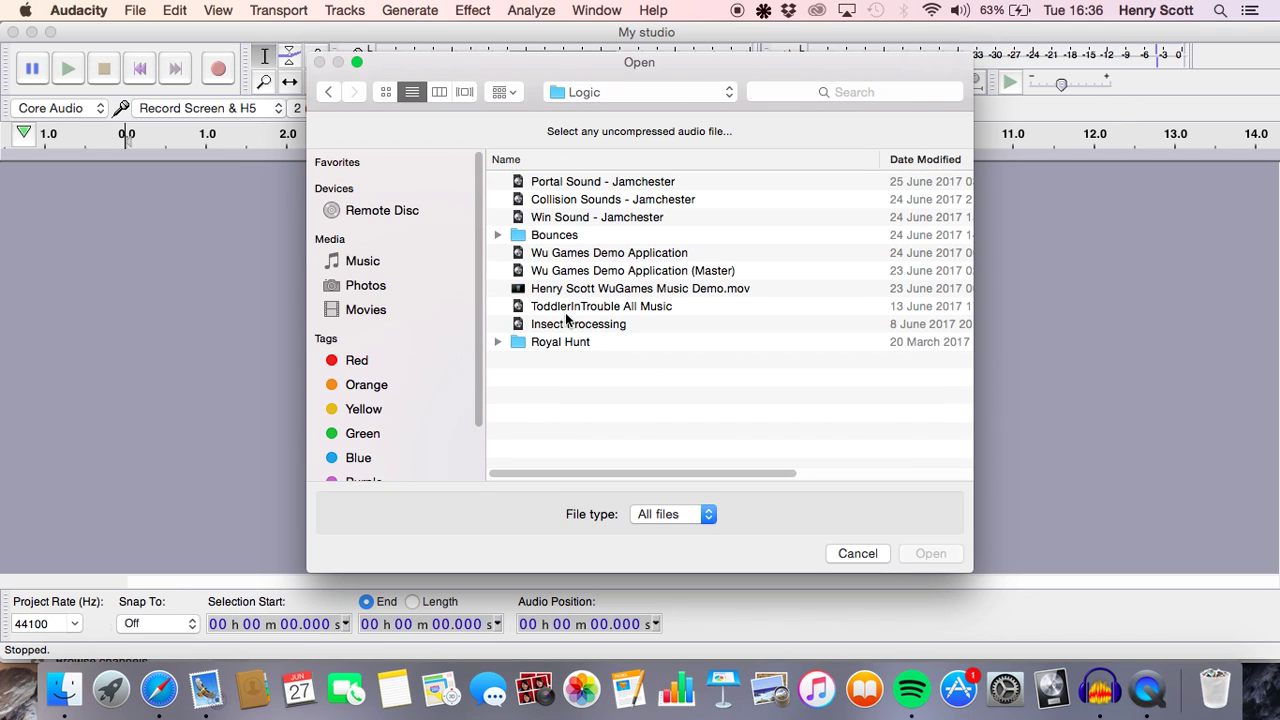
pyautogui.doubleClick(553, 234)
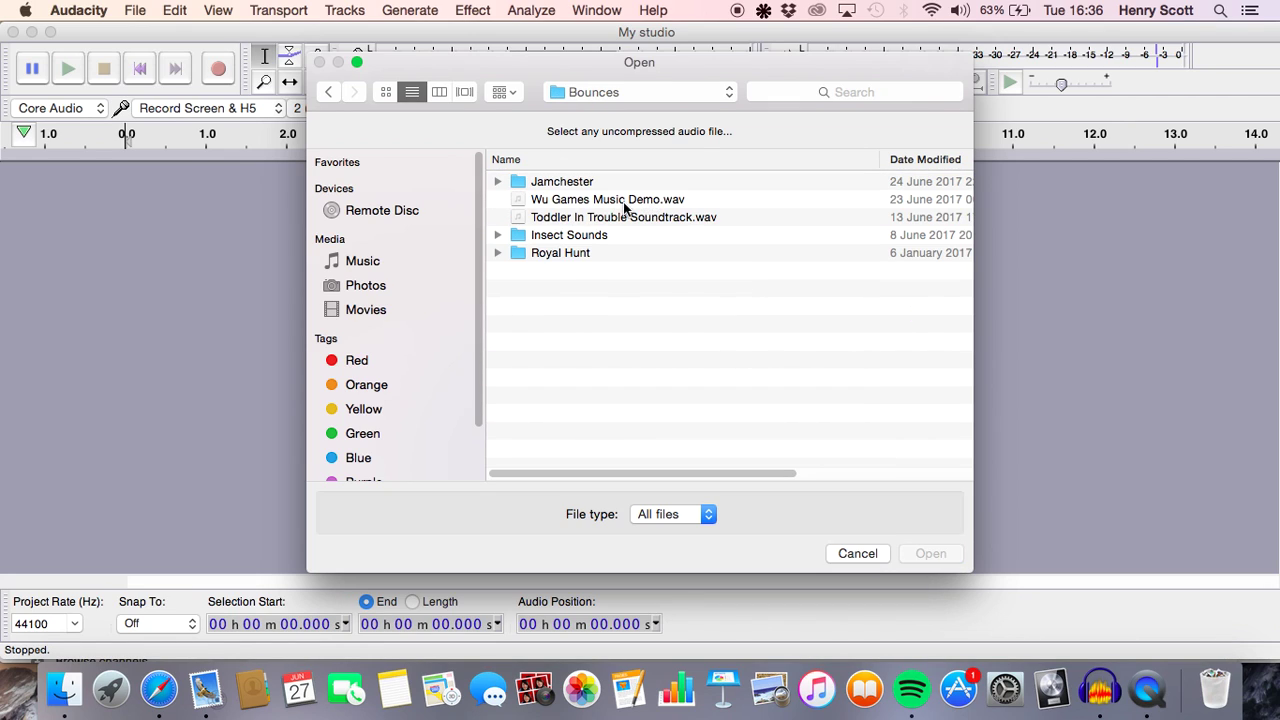
pyautogui.click(586, 220)
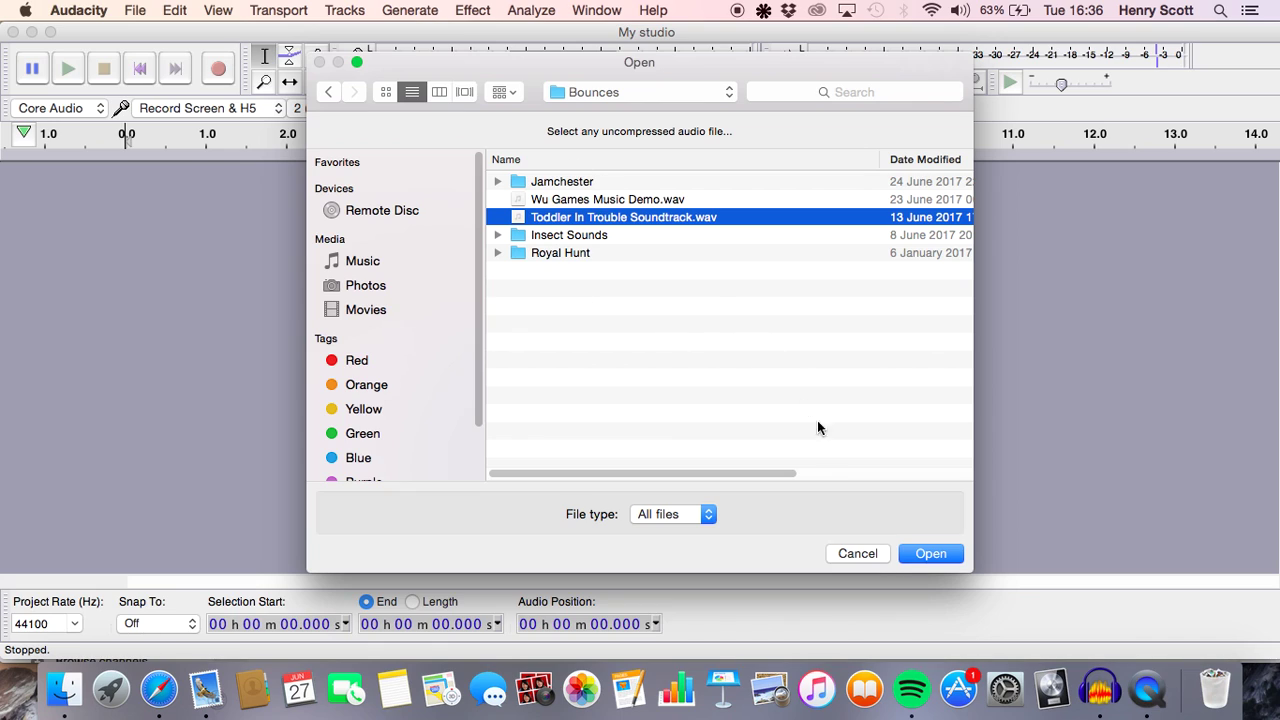
pyautogui.click(928, 560)
# Import the wav as 12 bit DWVW, No endianness, 1 channel raw data
pyautogui.click(686, 251)
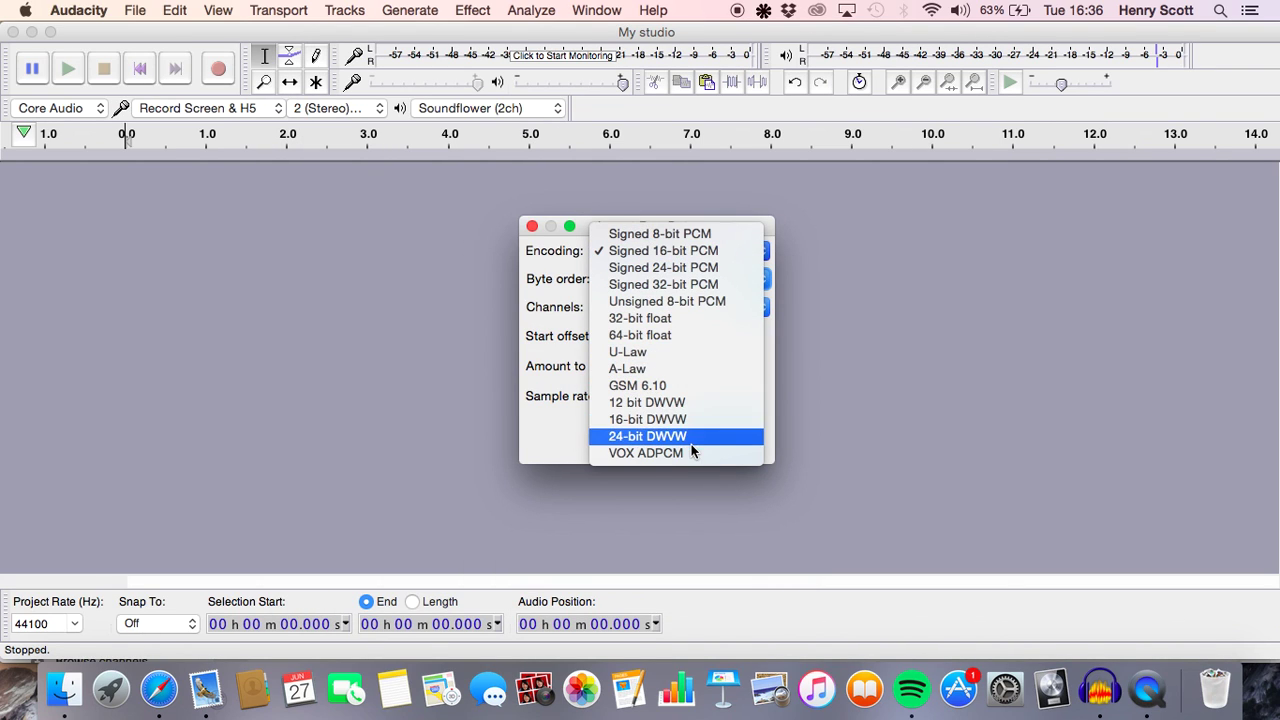
pyautogui.click(692, 402)
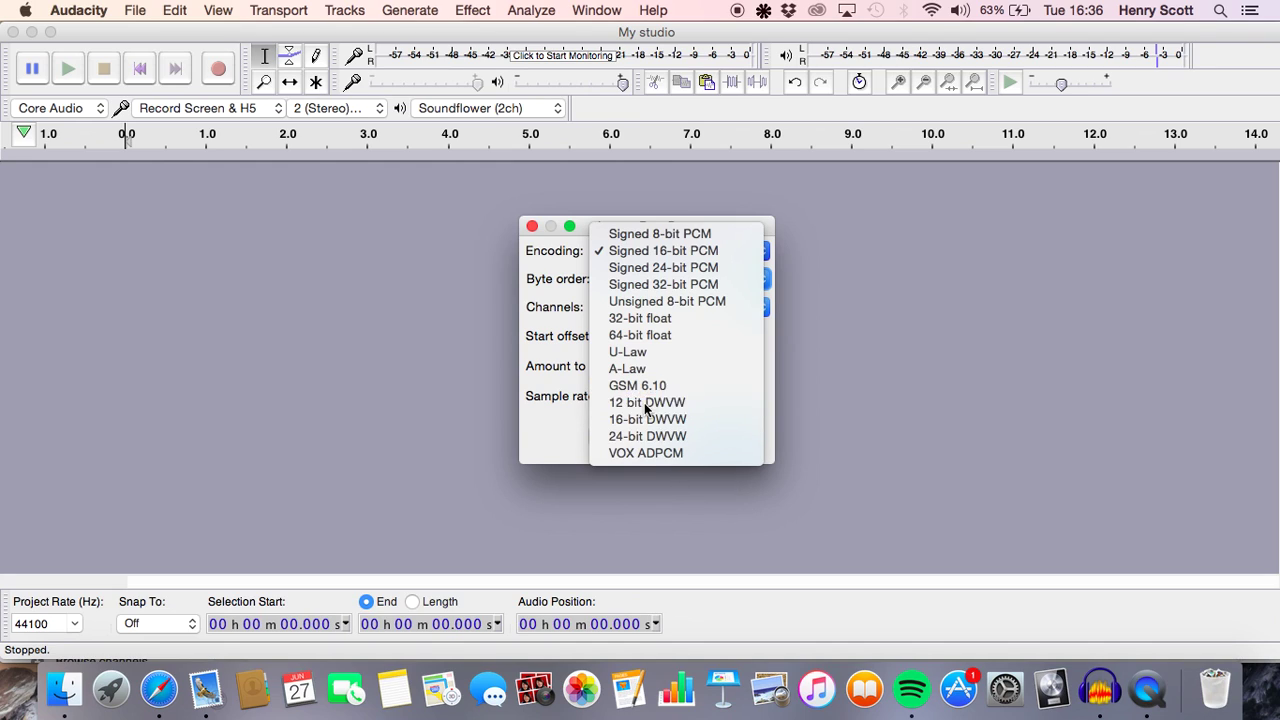
pyautogui.click(684, 279)
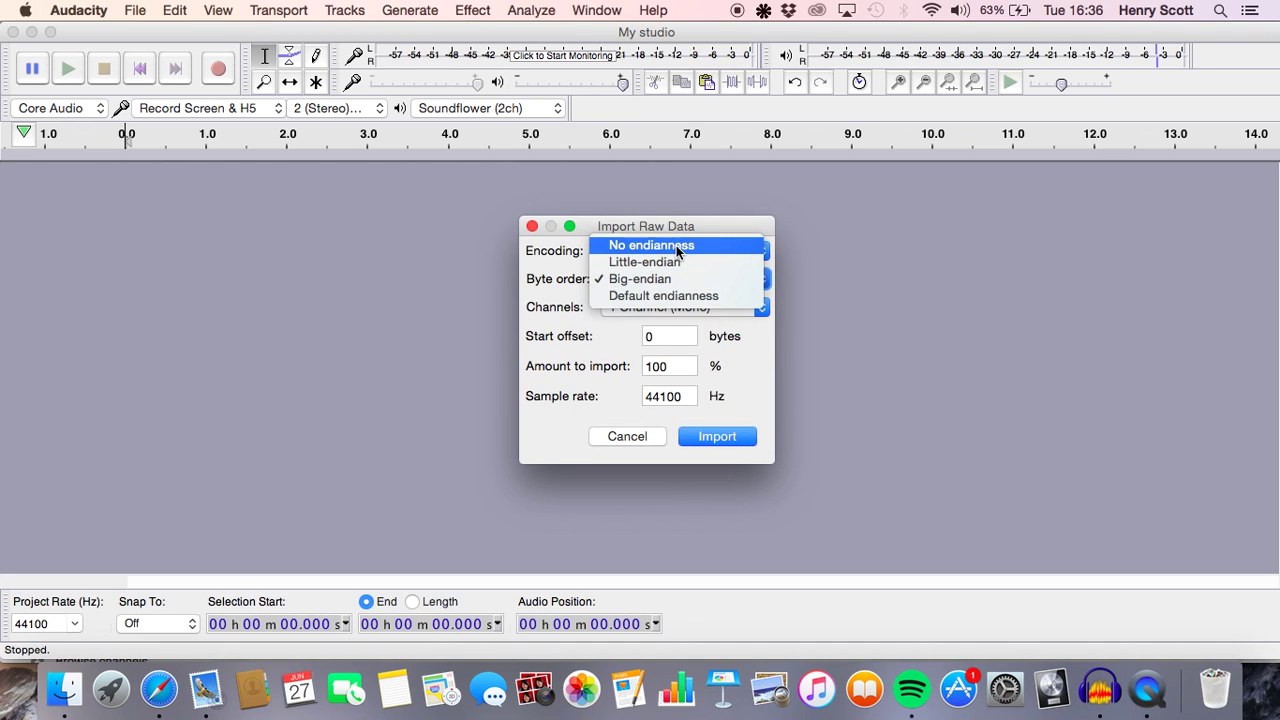
pyautogui.click(680, 304)
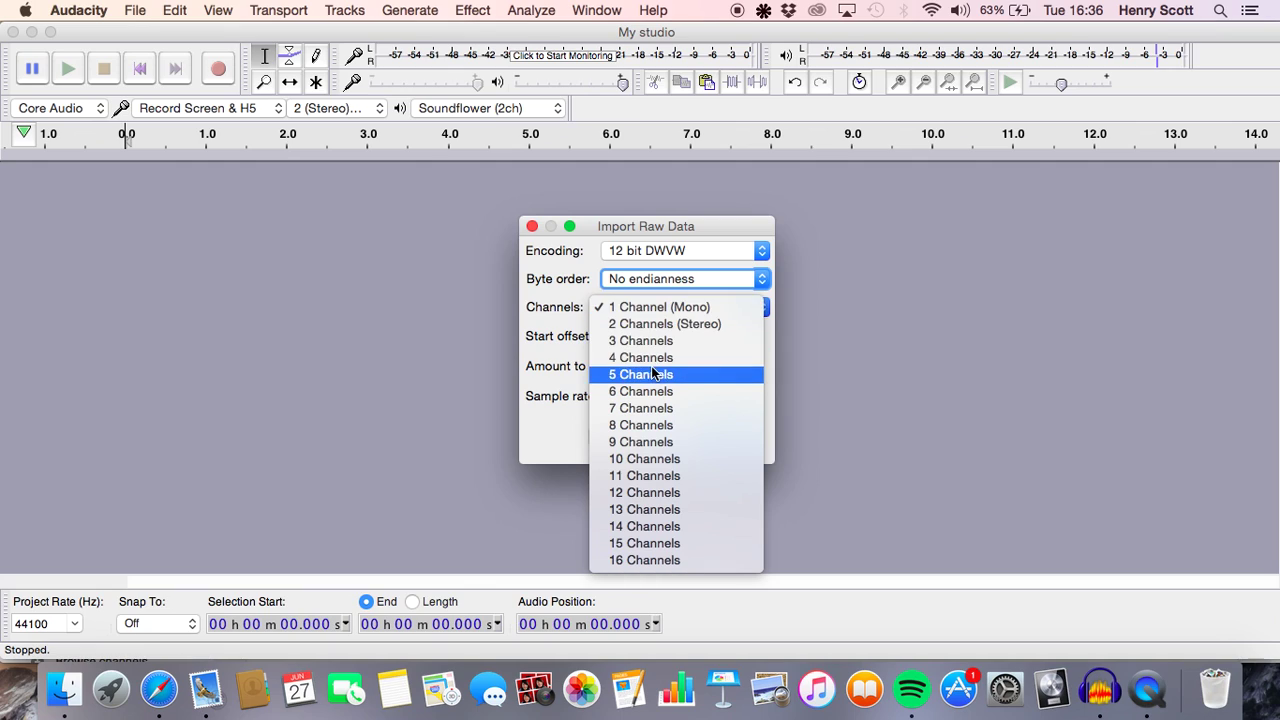
pyautogui.click(683, 308)
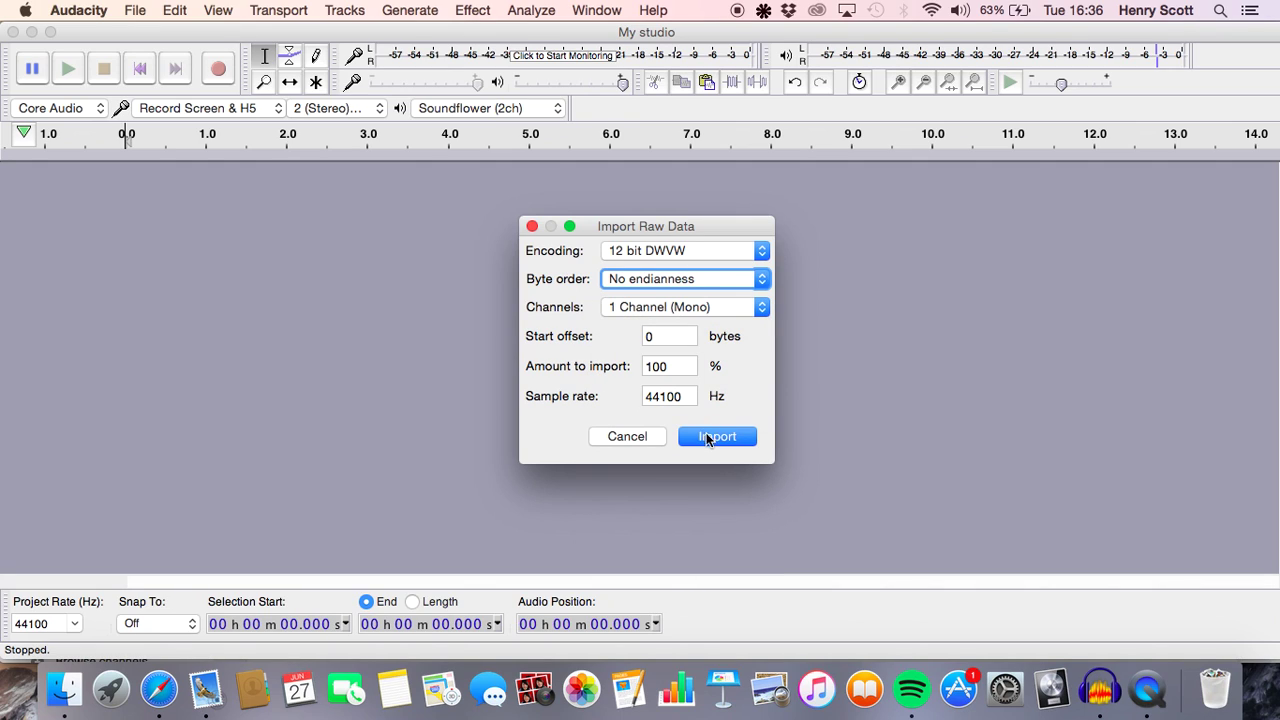
pyautogui.click(712, 435)
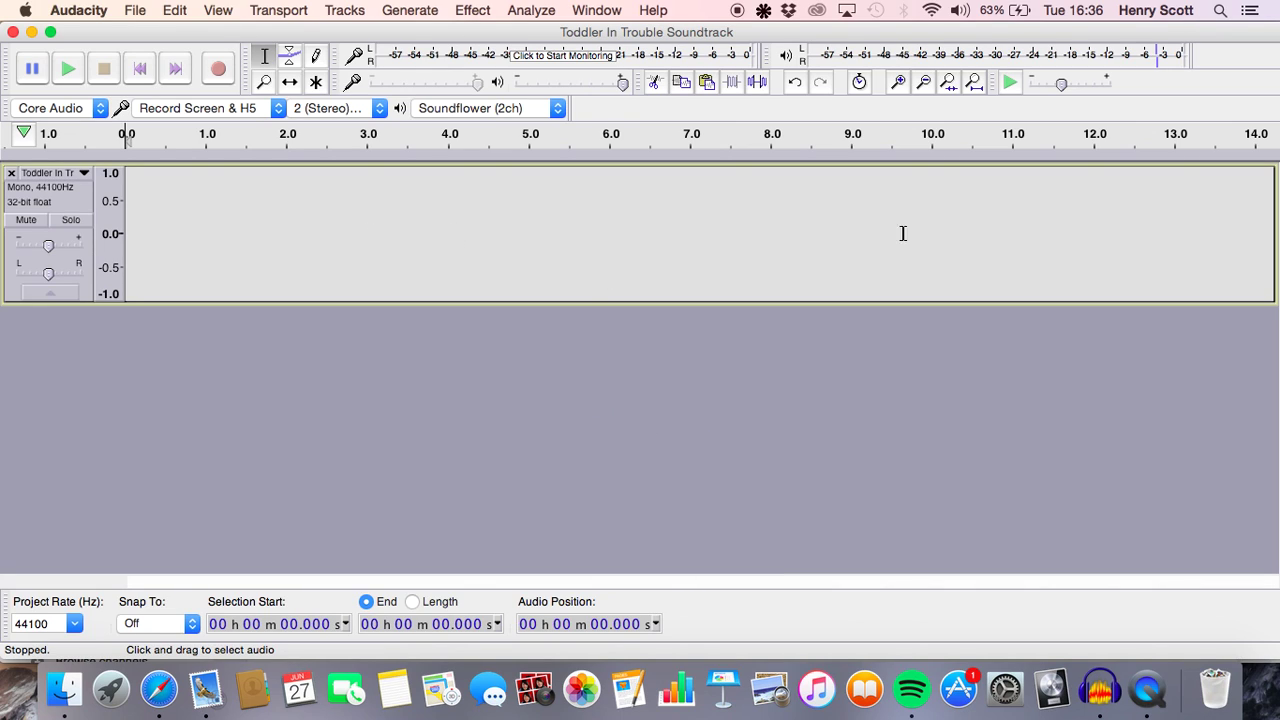
# Close the empty mono track and pick Toddler In Trouble Soundtrack.wav for raw data import
pyautogui.click(10, 175)
pyautogui.click(135, 11)
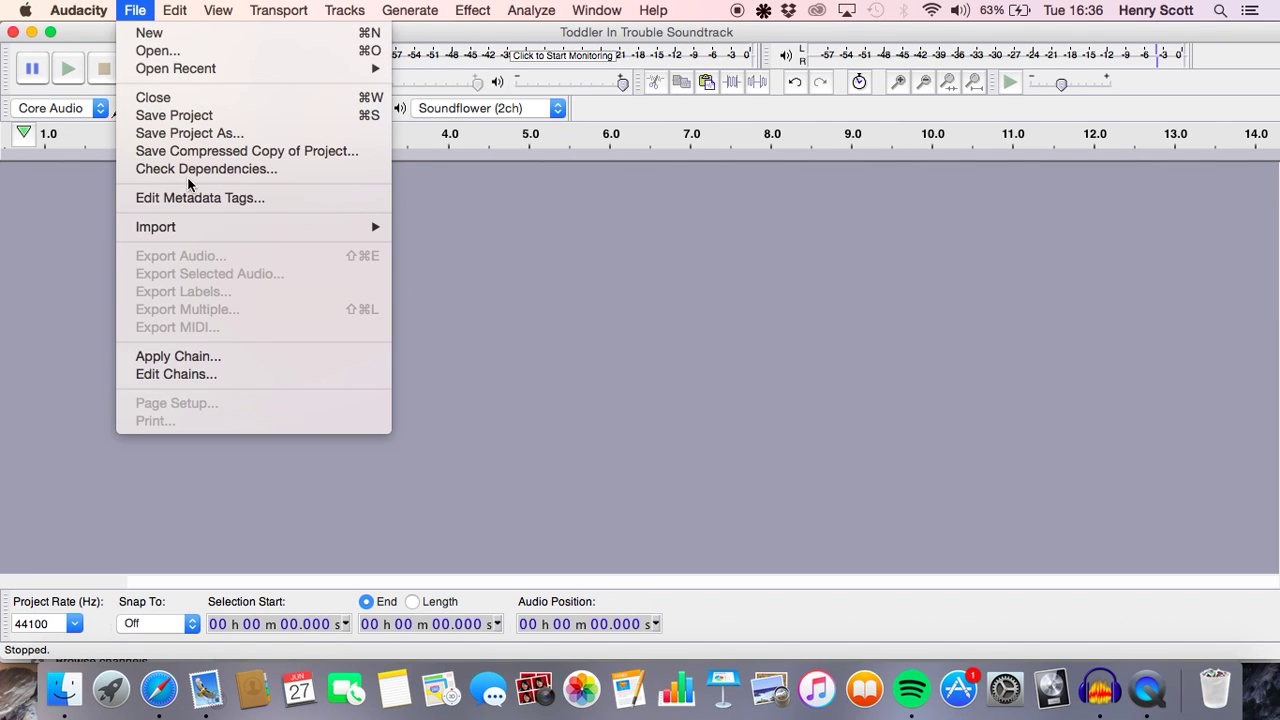
pyautogui.click(504, 279)
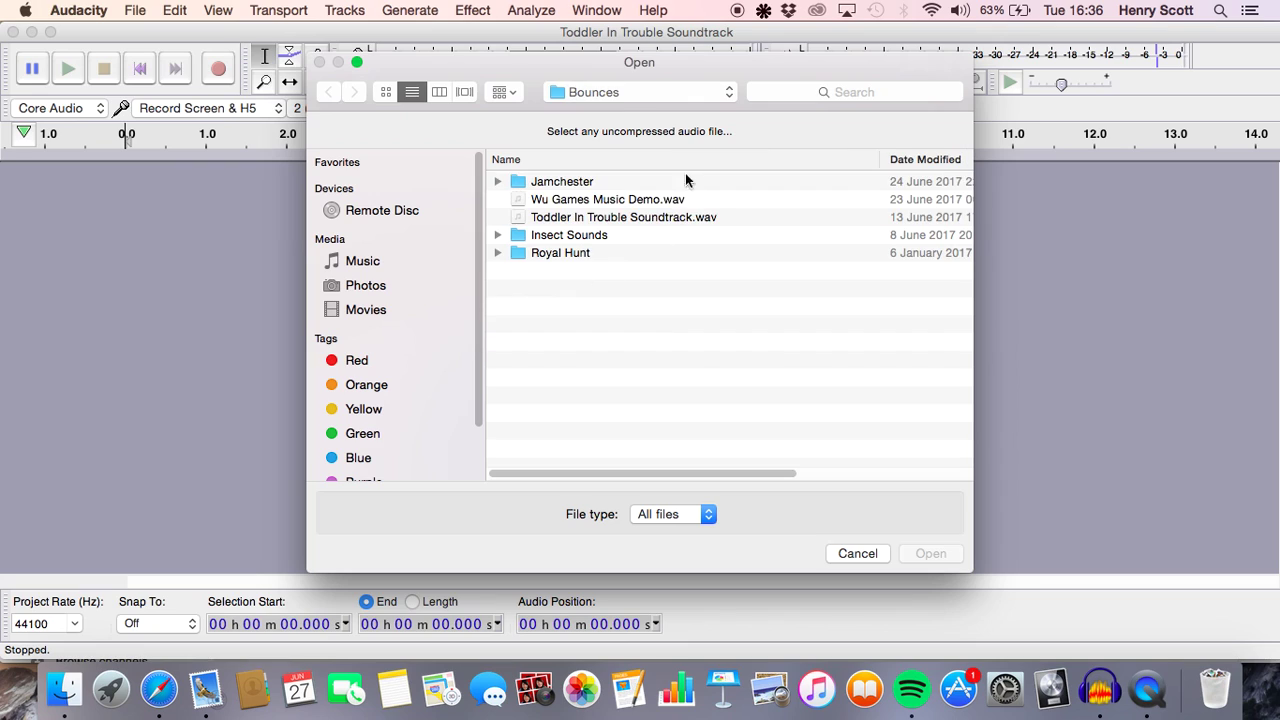
pyautogui.click(586, 217)
pyautogui.click(930, 553)
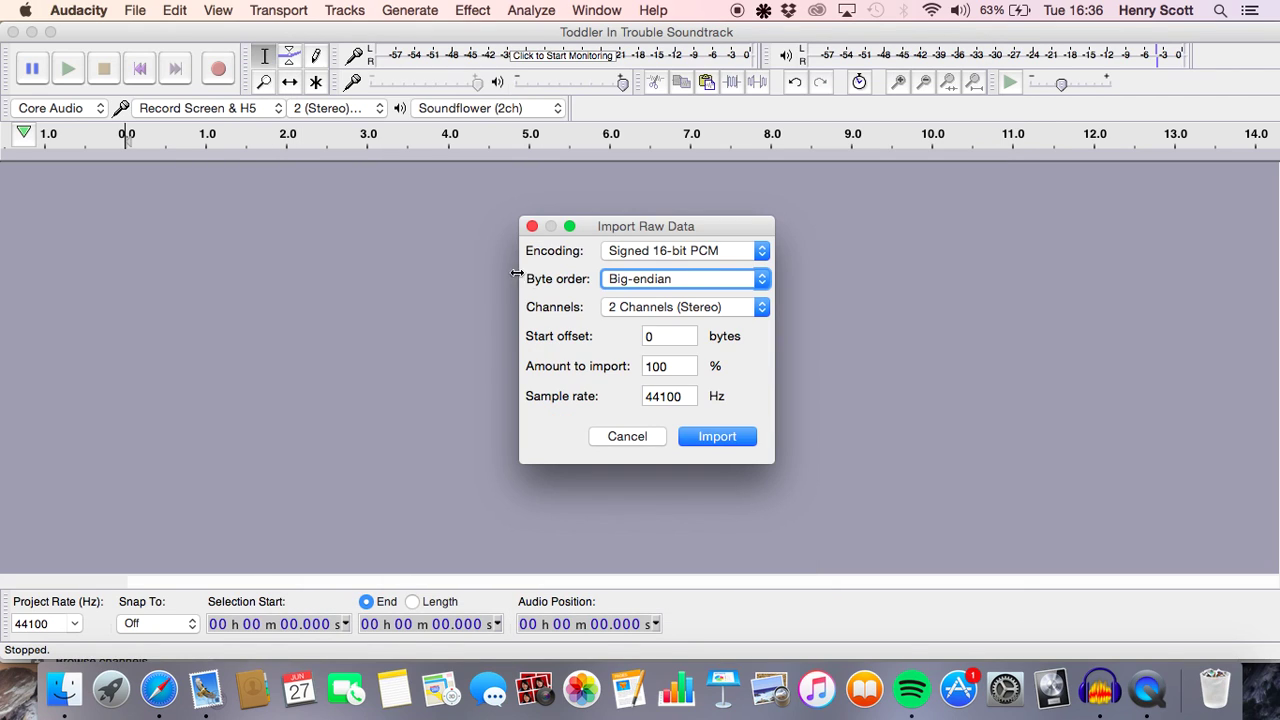
# Import it as Signed 16-bit PCM, Big-endian, 2-channel stereo raw data
pyautogui.click(675, 251)
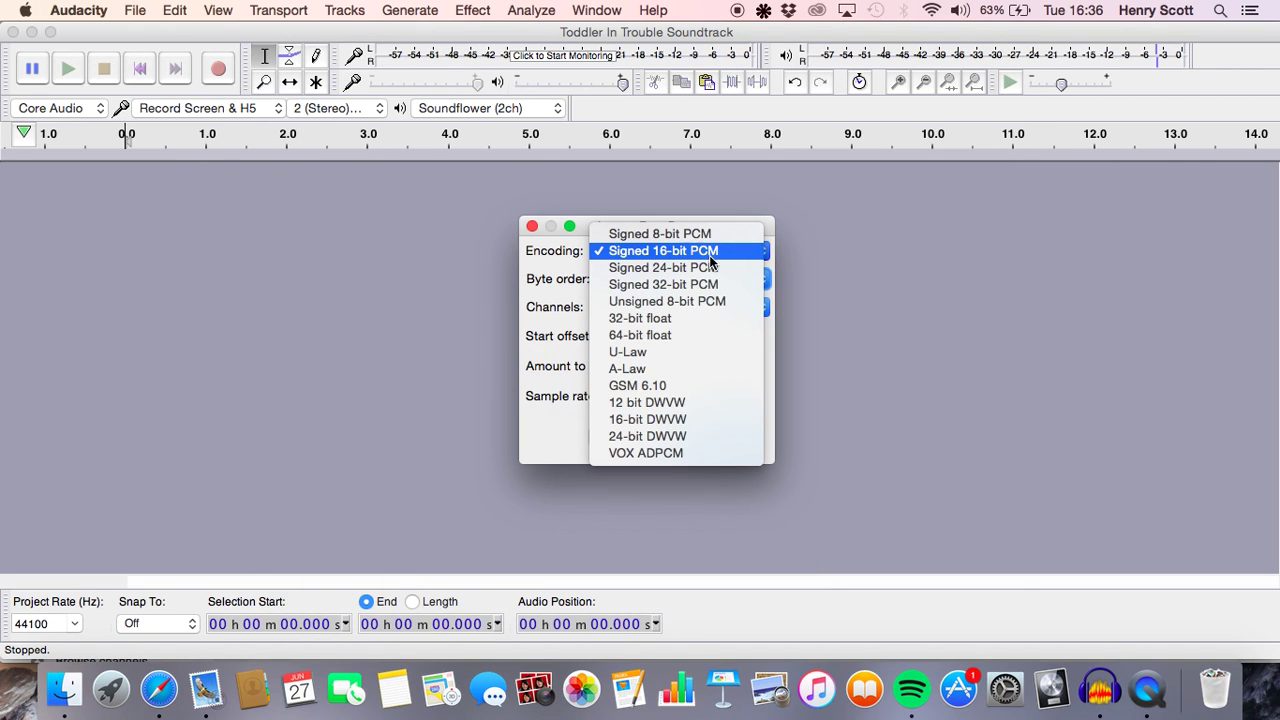
pyautogui.click(820, 262)
pyautogui.click(614, 278)
pyautogui.click(1006, 340)
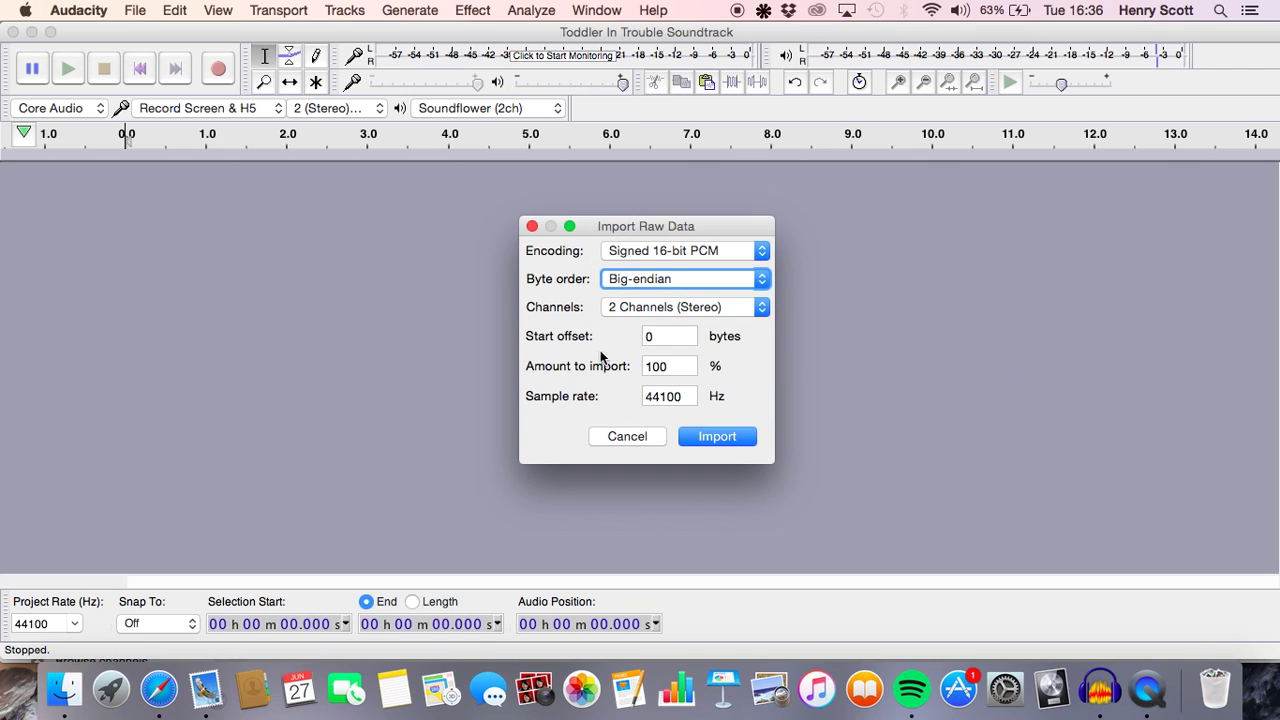
pyautogui.click(710, 442)
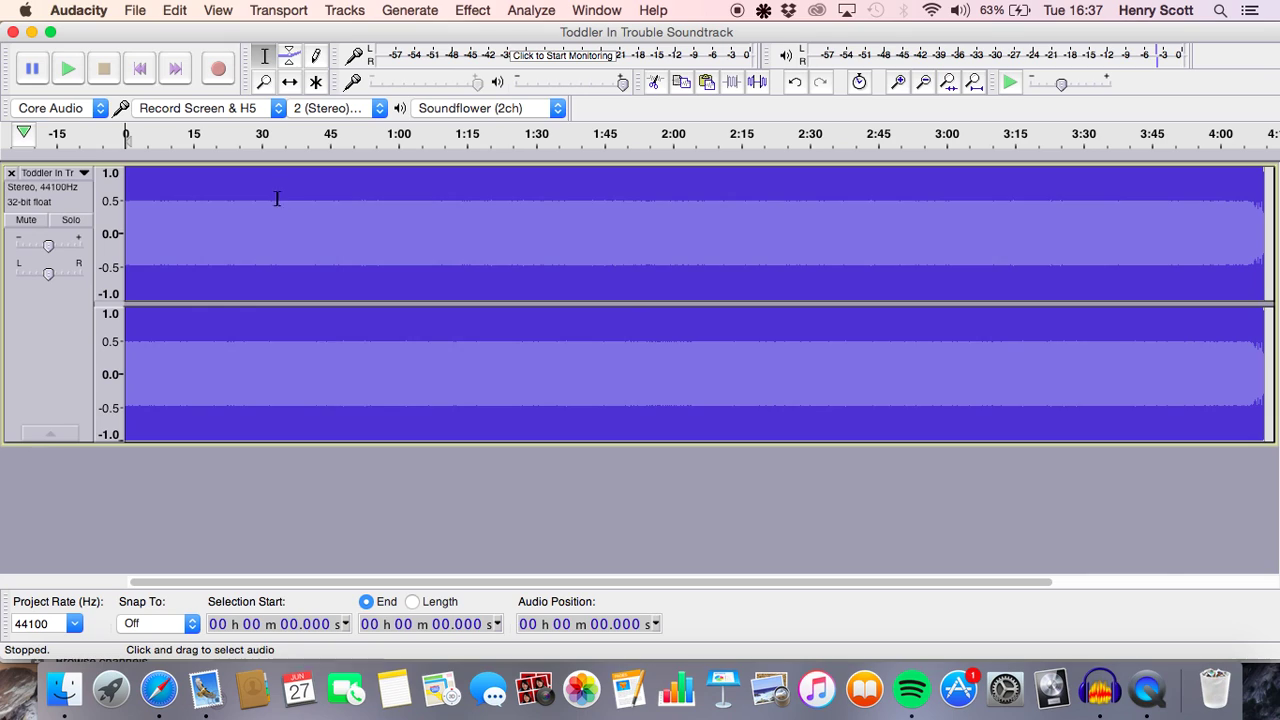
# Lower the Toddler In Trouble track's gain to about -4 dB and briefly play it
pyautogui.moveTo(48, 245); pyautogui.dragTo(29, 243)
pyautogui.click(58, 72)
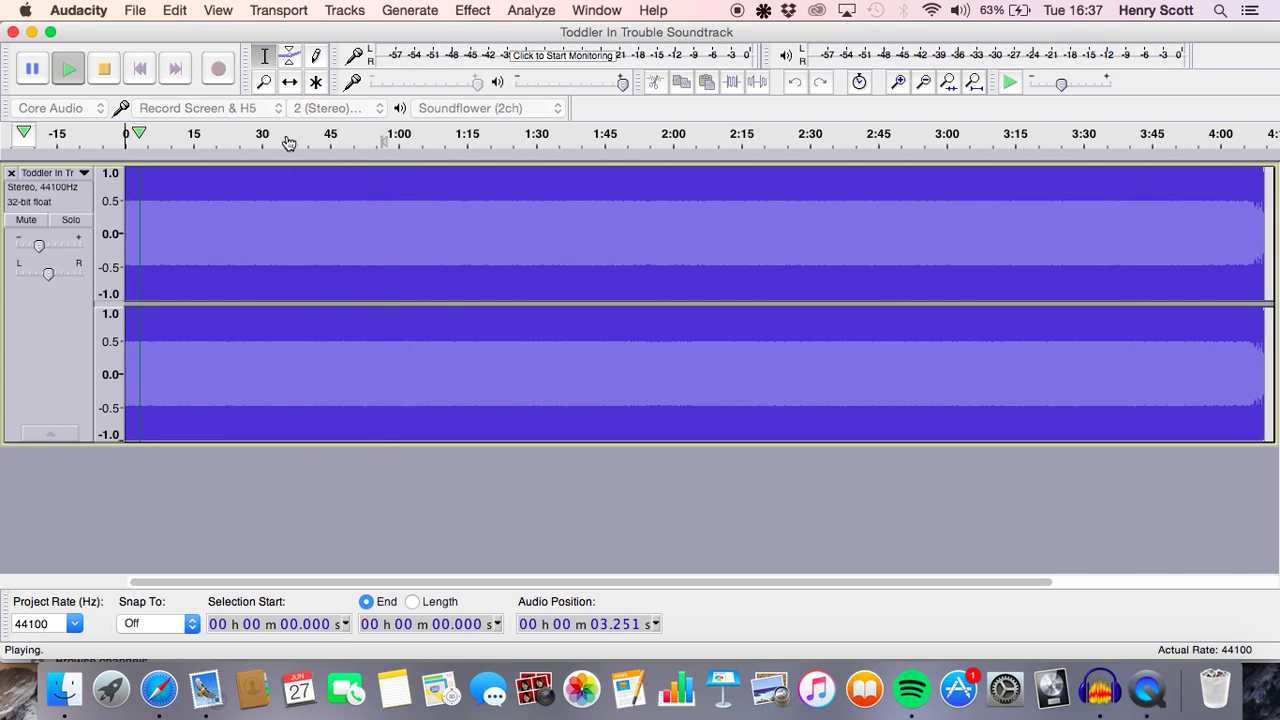
pyautogui.click(103, 68)
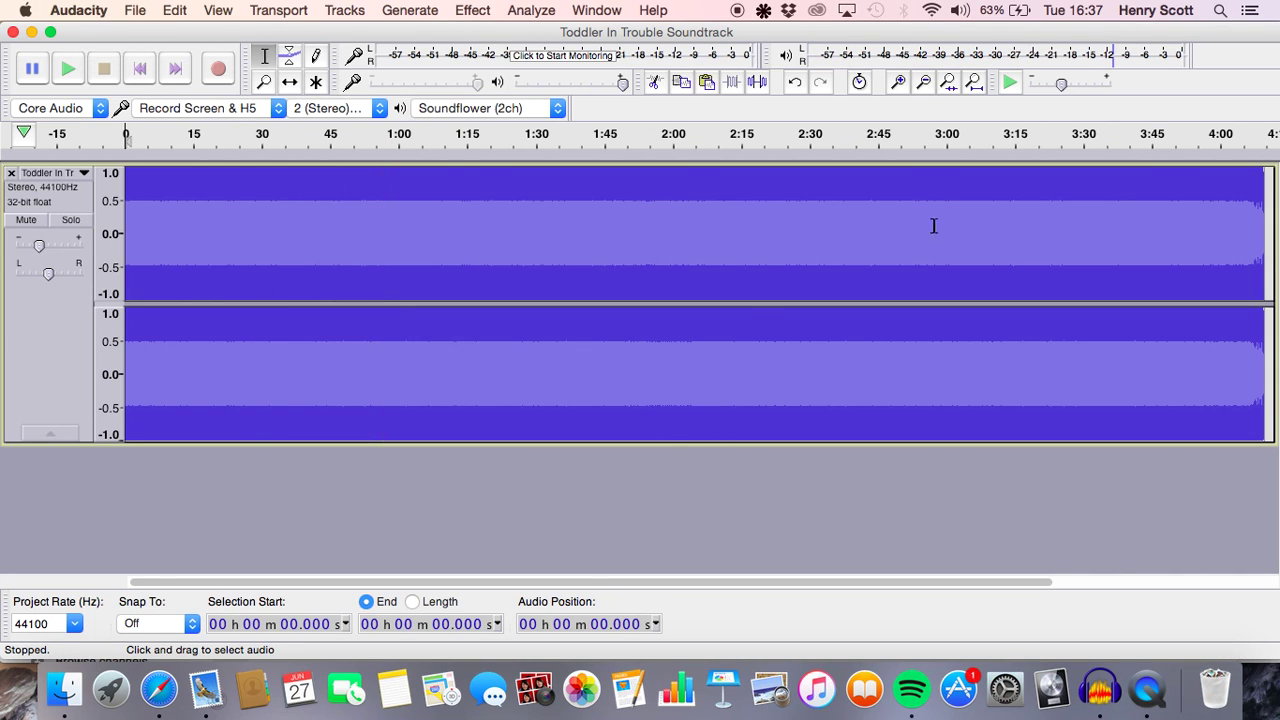